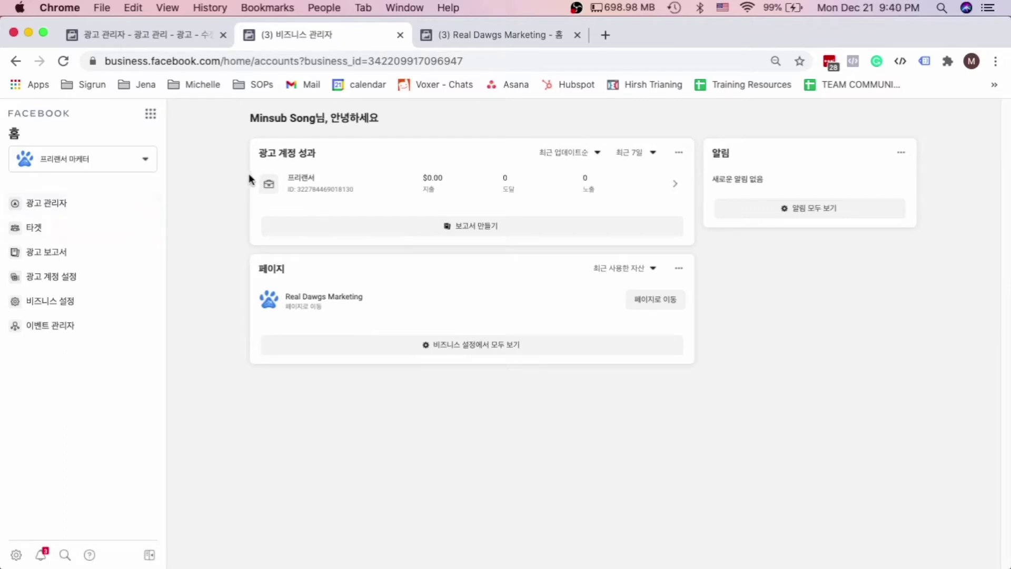
Open the page posts tool (페이지 게시물) from the full list of business tools
click(152, 114)
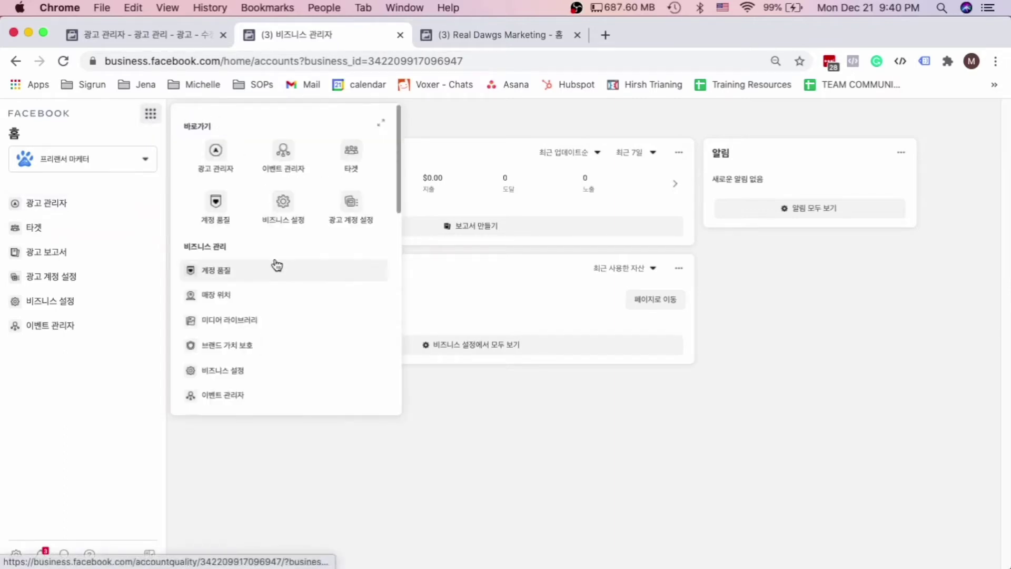
scroll(279, 265, down, 5)
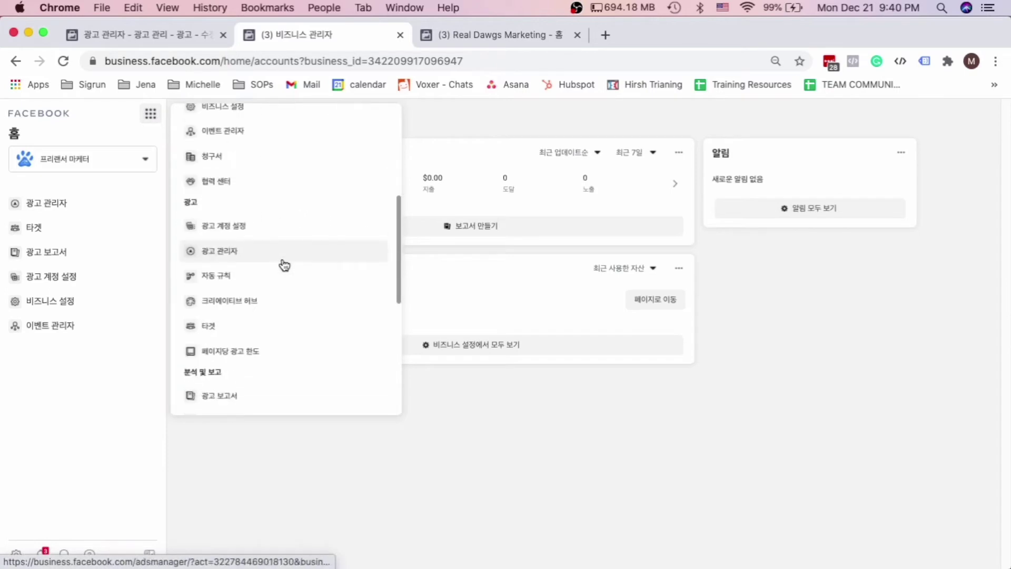
scroll(287, 279, down, 5)
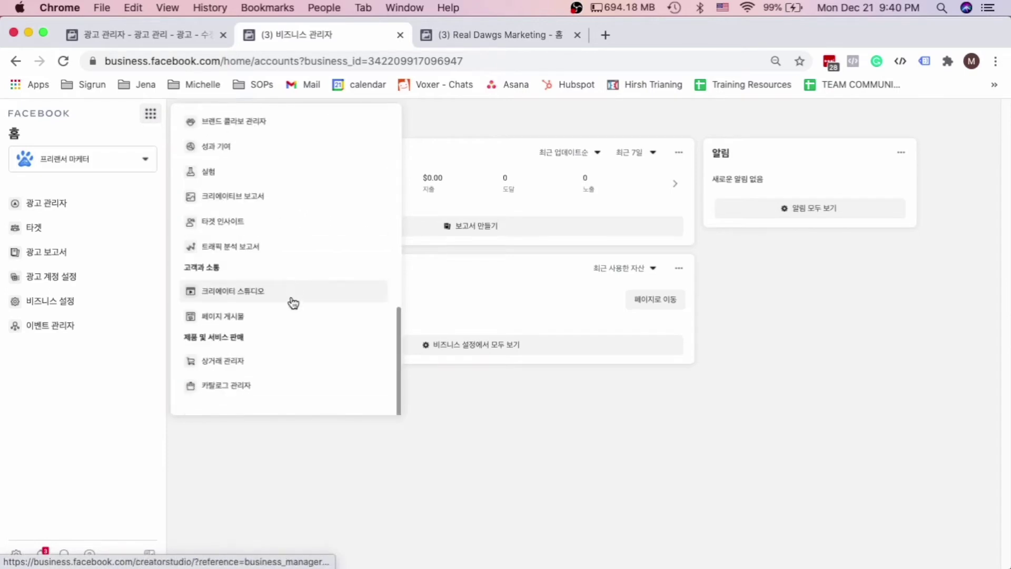
click(236, 320)
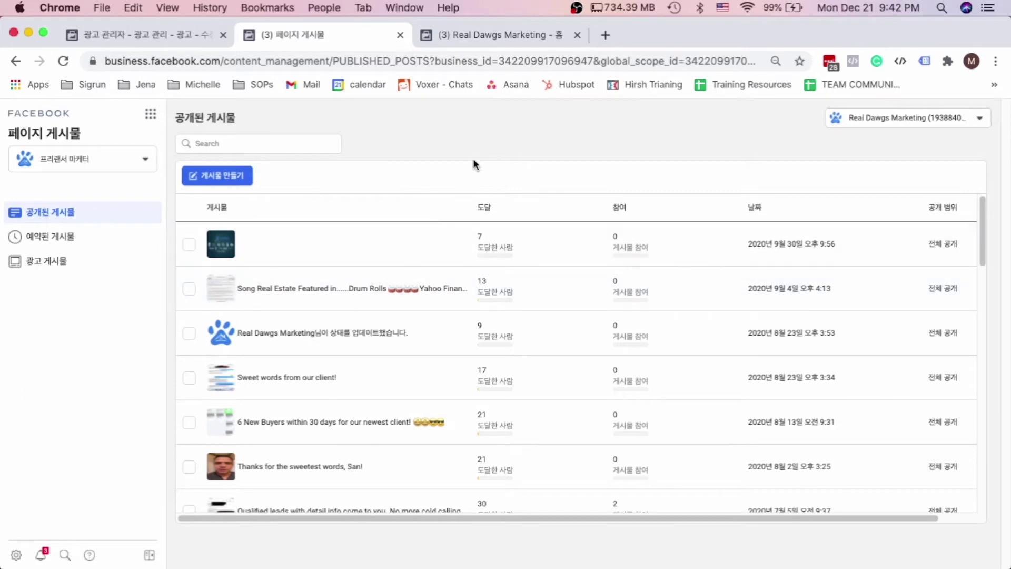
Open the details of the "Song Real Estate Featured in" post and highlight its post ID
click(379, 291)
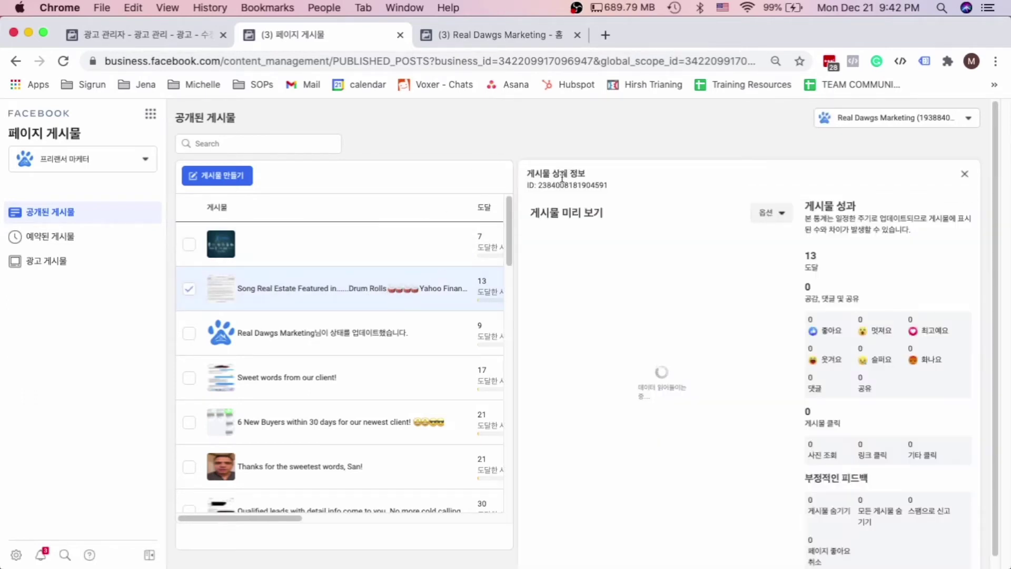
double_click(543, 174)
double_click(550, 184)
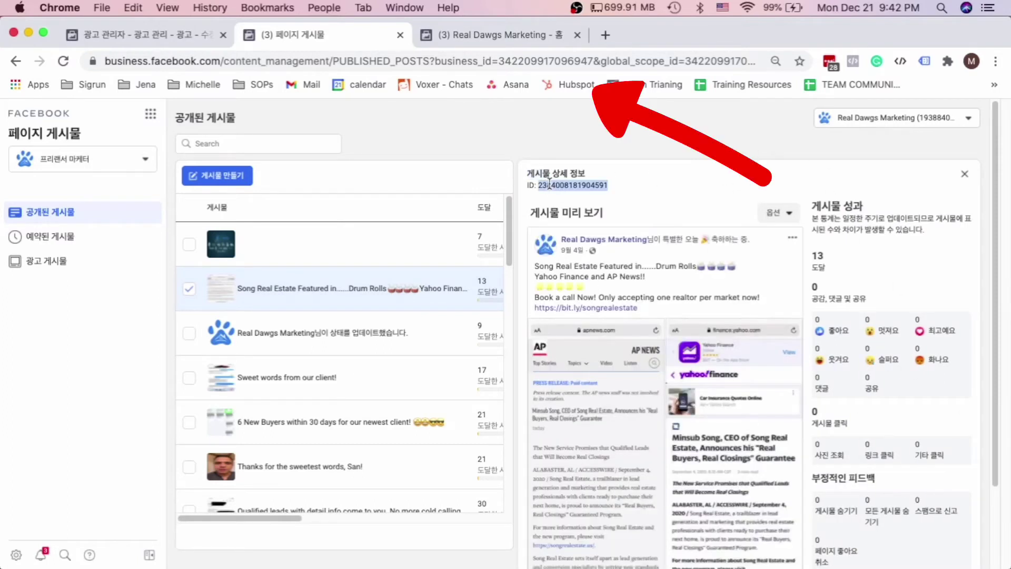
click(581, 181)
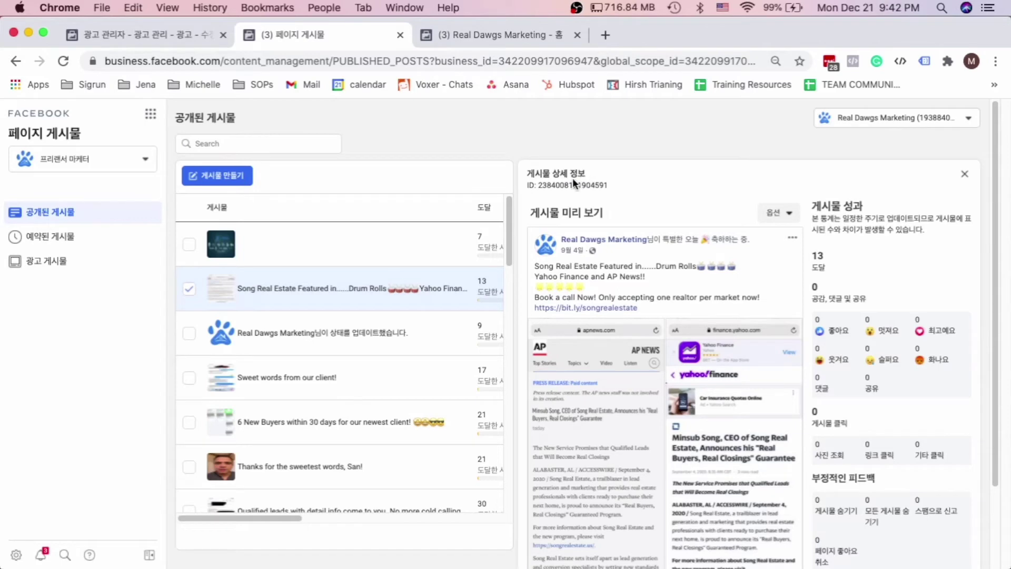
List the ad posts (광고 게시물) and view the first REALTORS ad post's preview, closing its details when done
click(66, 261)
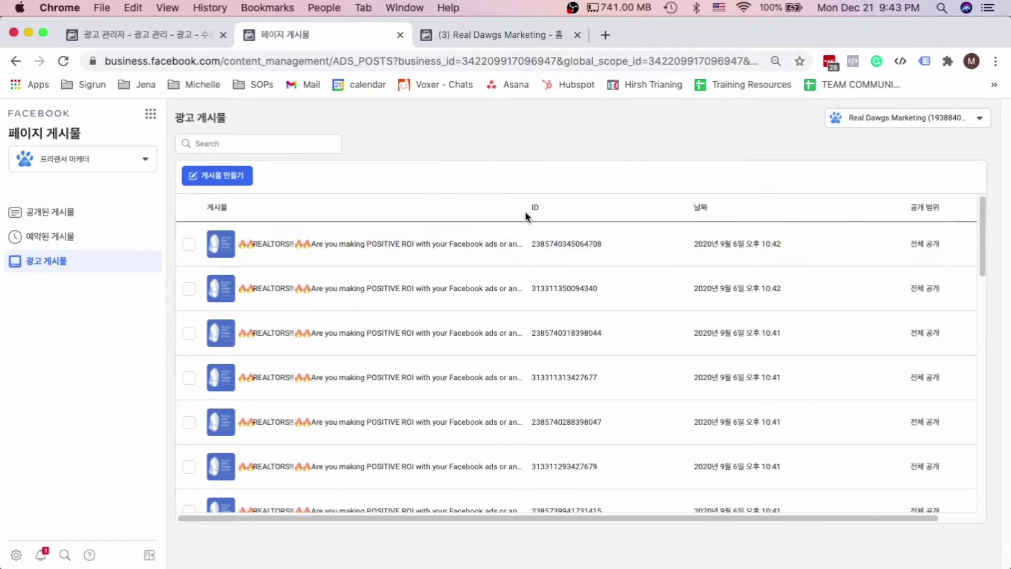
click(508, 243)
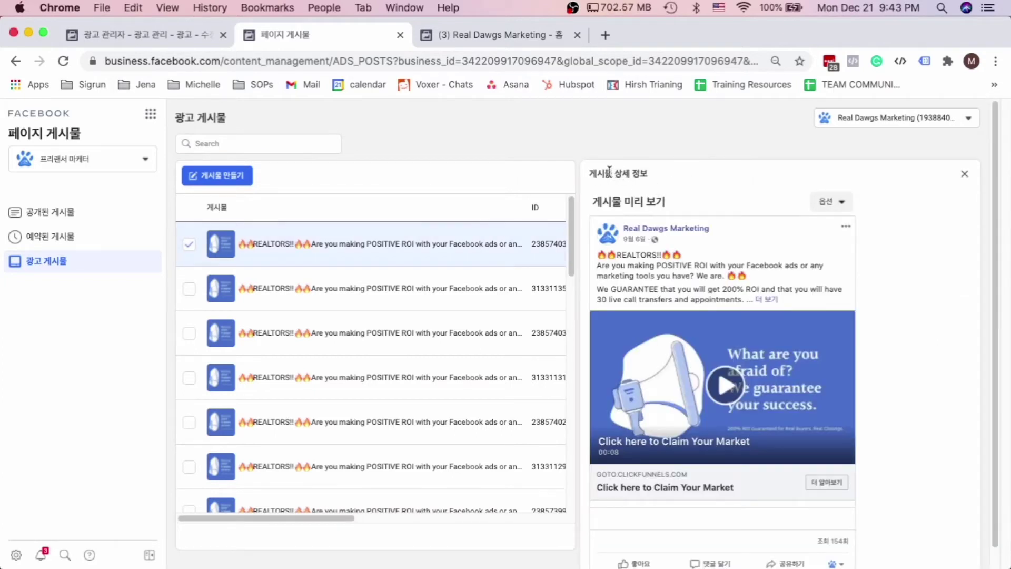
drag(668, 192, 652, 198)
click(667, 199)
triple_click(667, 197)
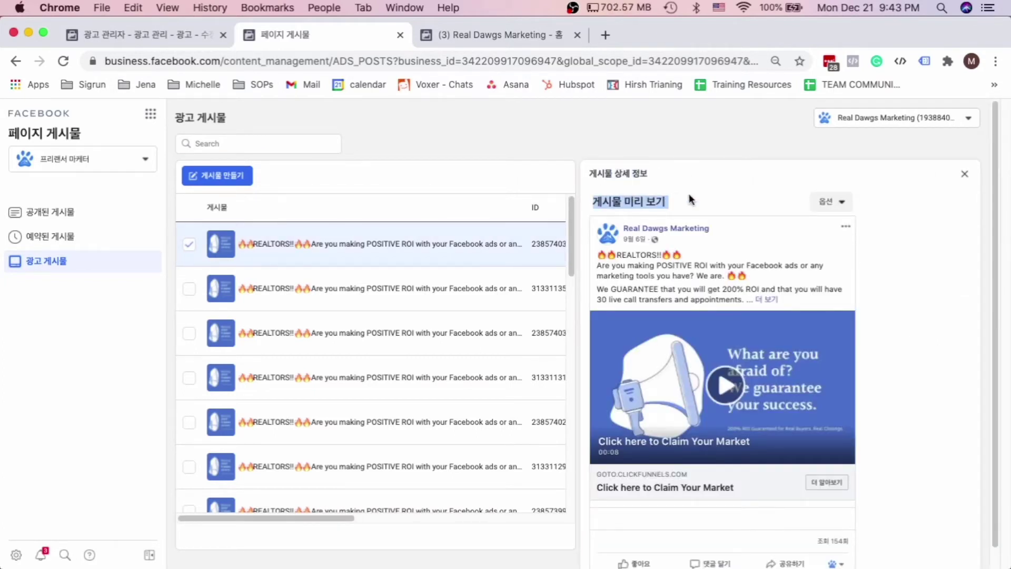
click(965, 173)
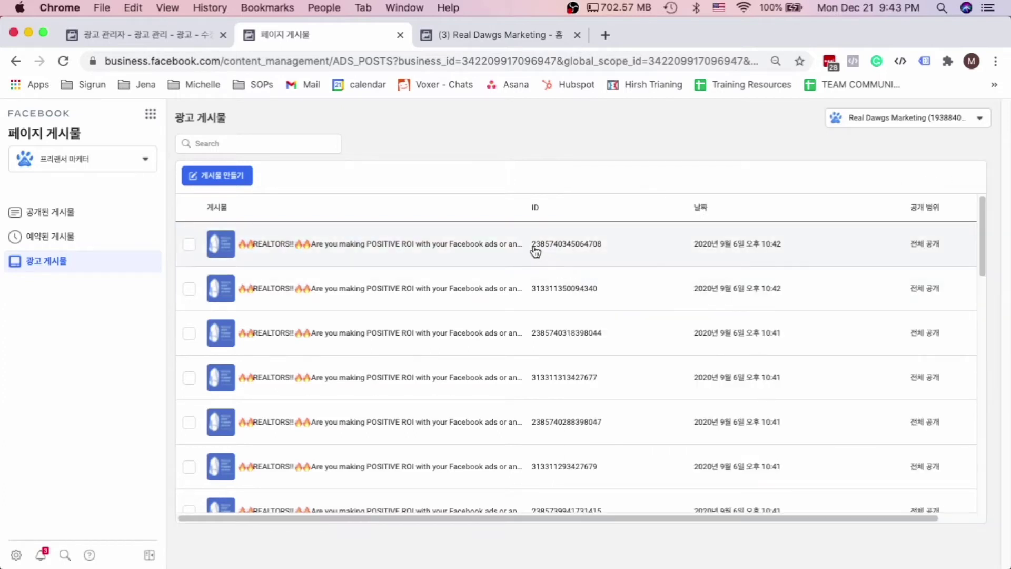
Open a new browser tab and return to the full ad posts list with the post details closed
drag(530, 245, 603, 249)
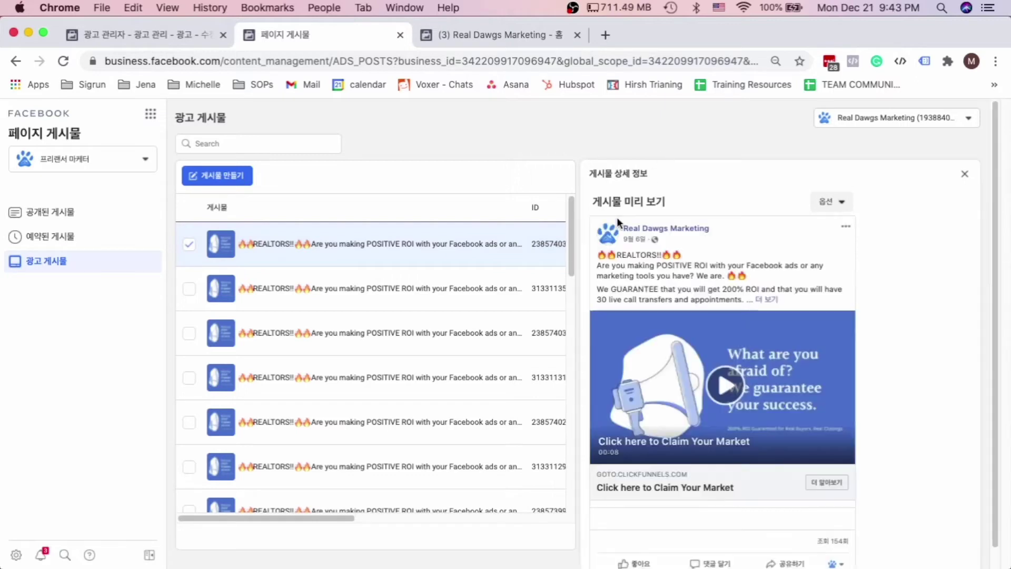
click(604, 34)
text(Lookalike audience - Landing page visitors but didn’t optin)
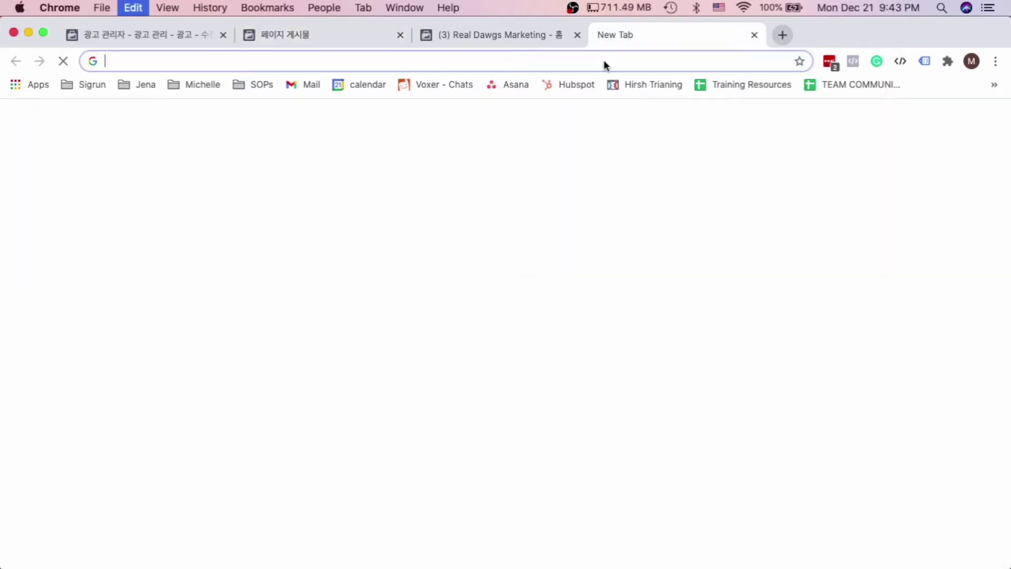
key(Escape)
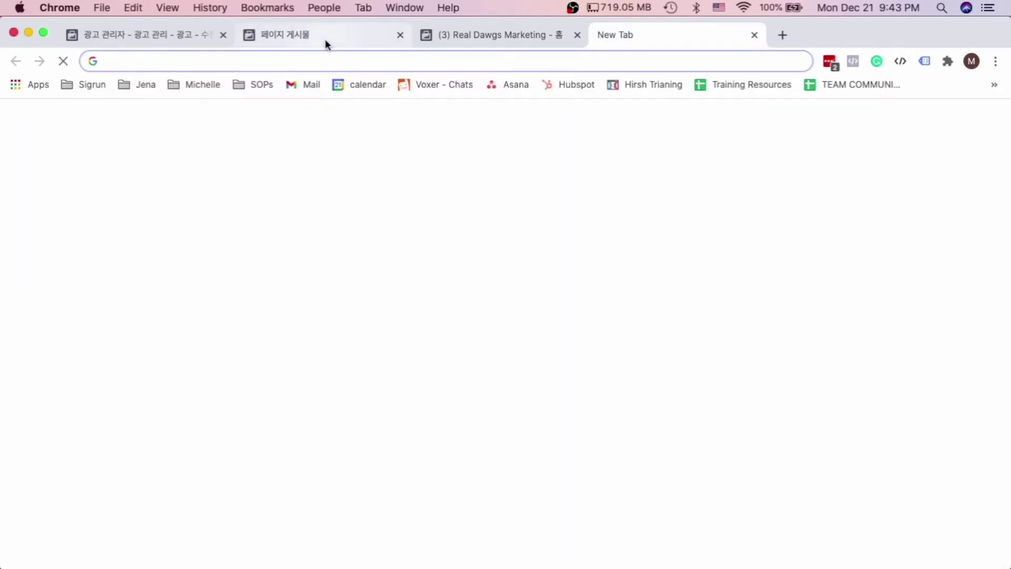
click(324, 39)
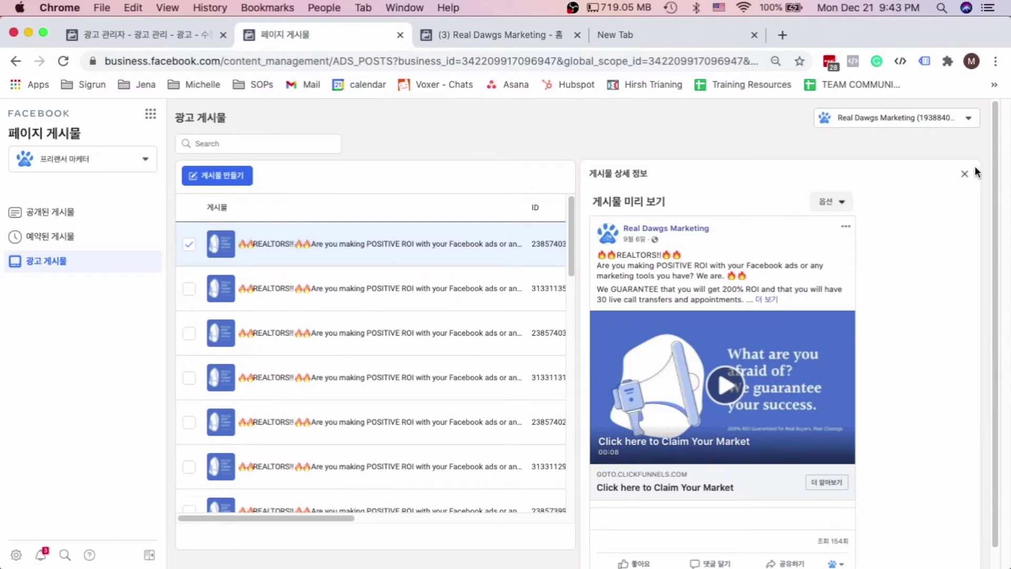
click(964, 178)
Copy the first ad post's ID from the list and paste it into the blank tab's address field
drag(532, 247, 604, 250)
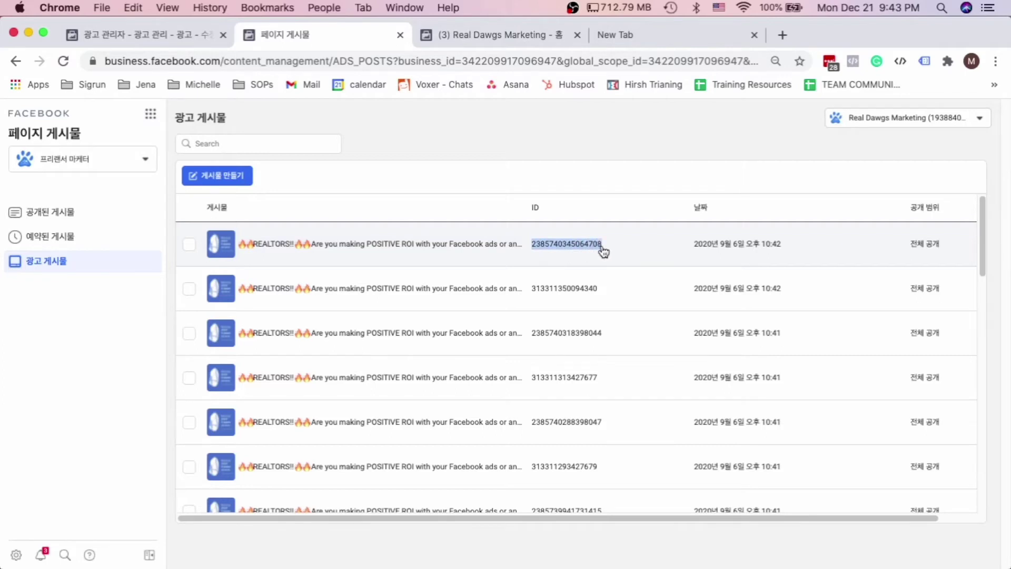
key(super+c)
click(606, 34)
key(super+v)
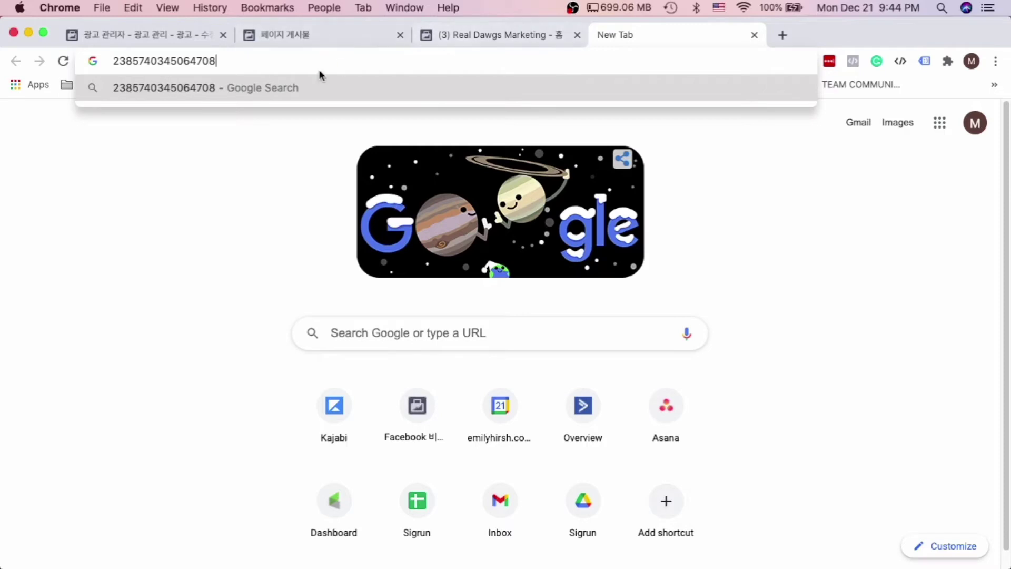
click(346, 33)
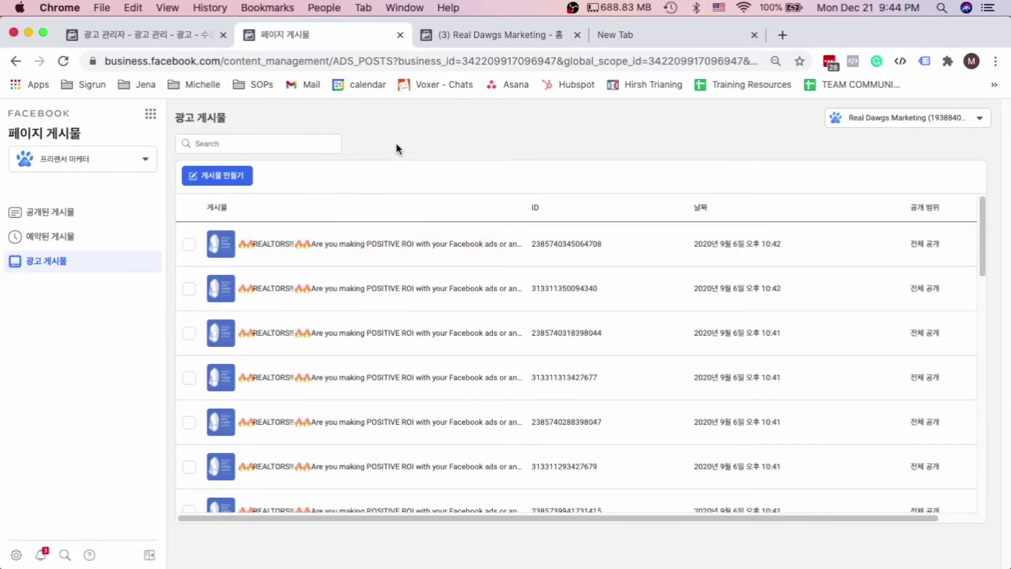
In the ads manager, select the Real Dawgs ad account and open the first JM - OUTDOOR SHOWER WATER BAG ad set
click(169, 37)
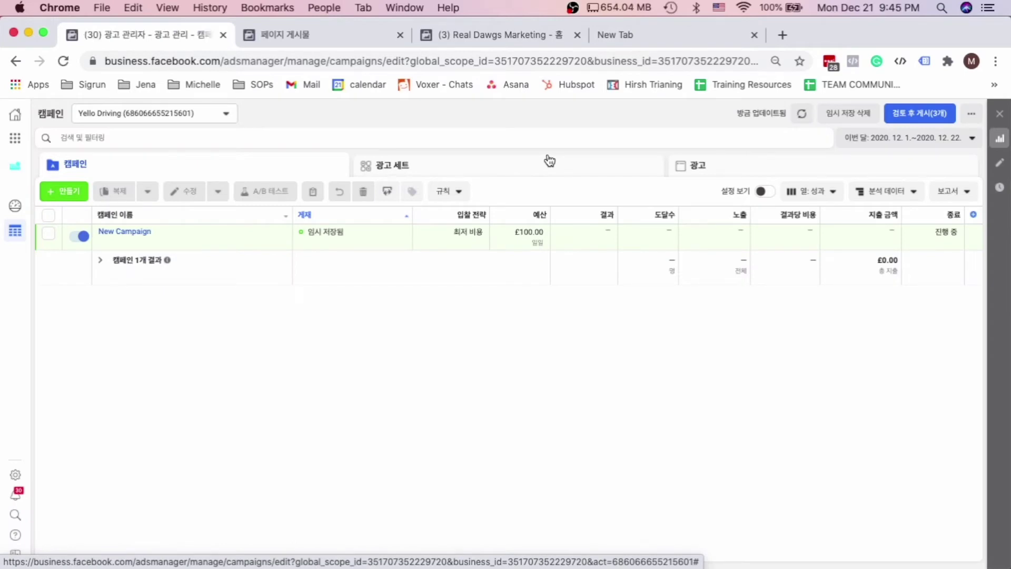
click(225, 114)
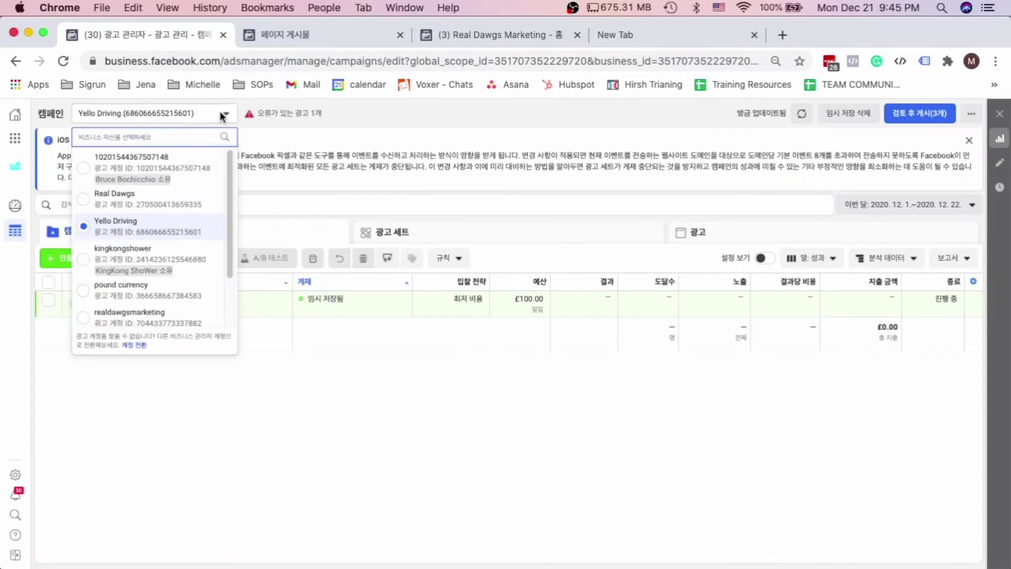
click(169, 198)
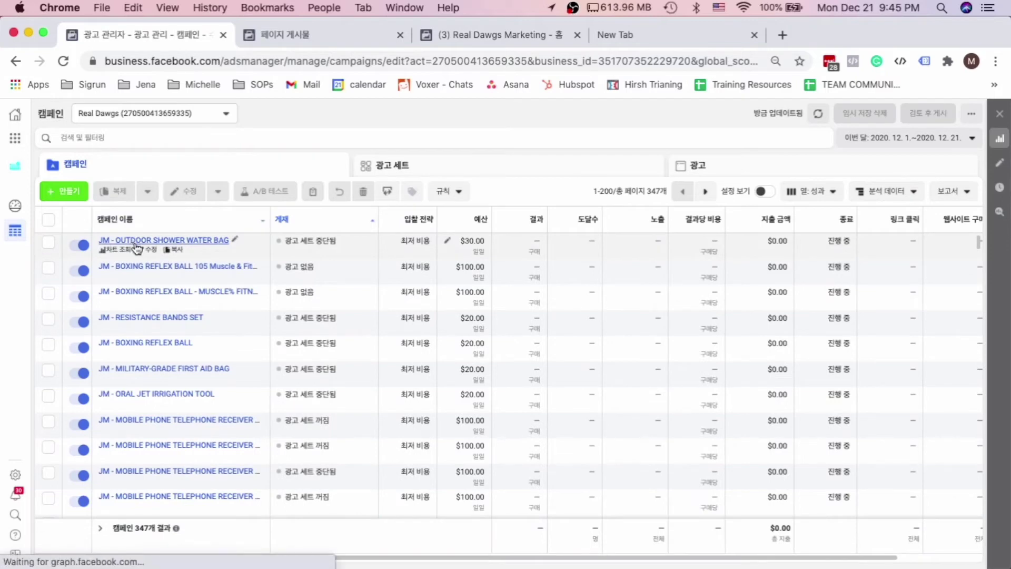
click(480, 168)
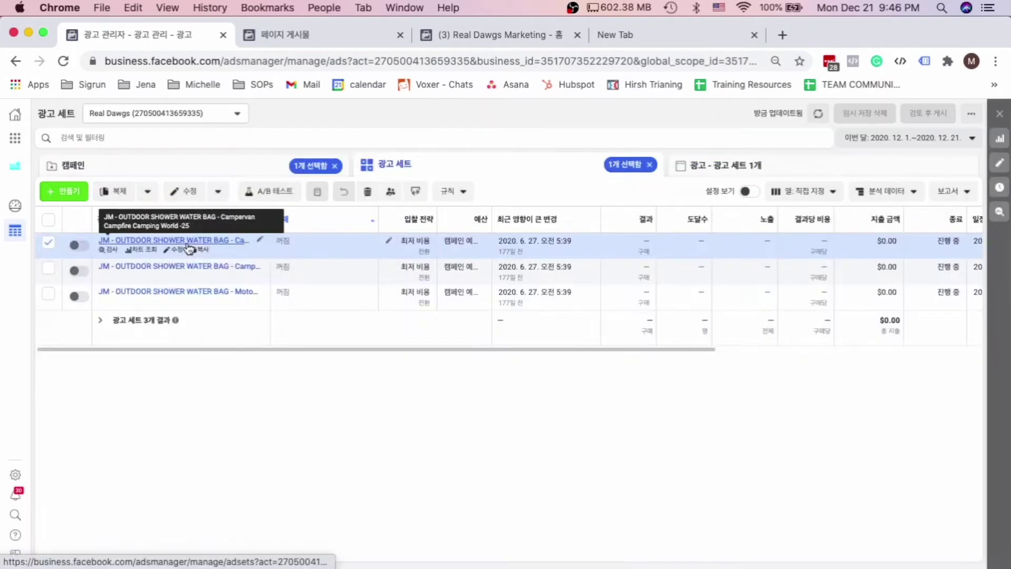
click(189, 246)
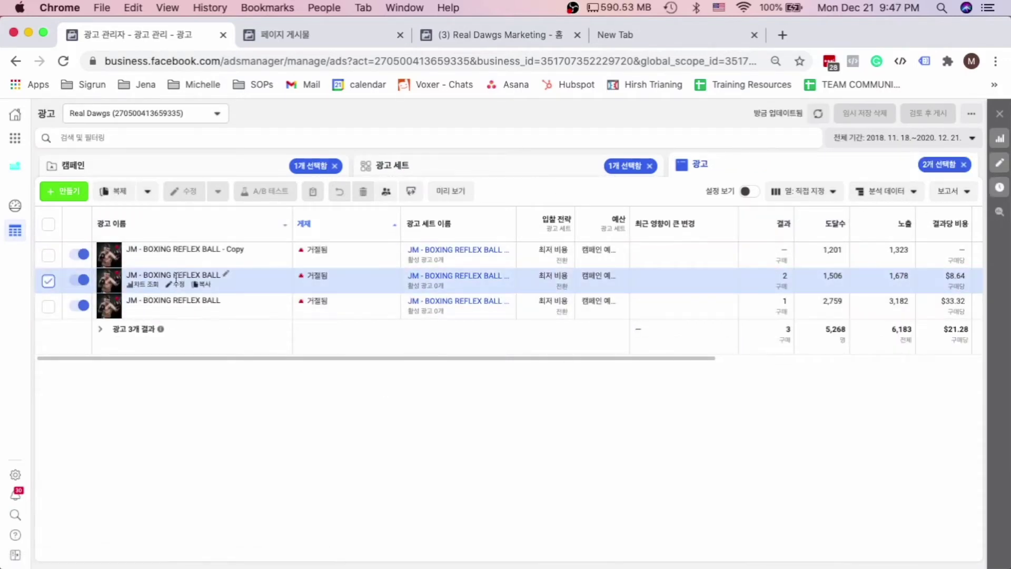
Select the middle JM - BOXING REFLEX BALL ad and open the ad preview (광고 미리 보기)
click(48, 281)
click(49, 283)
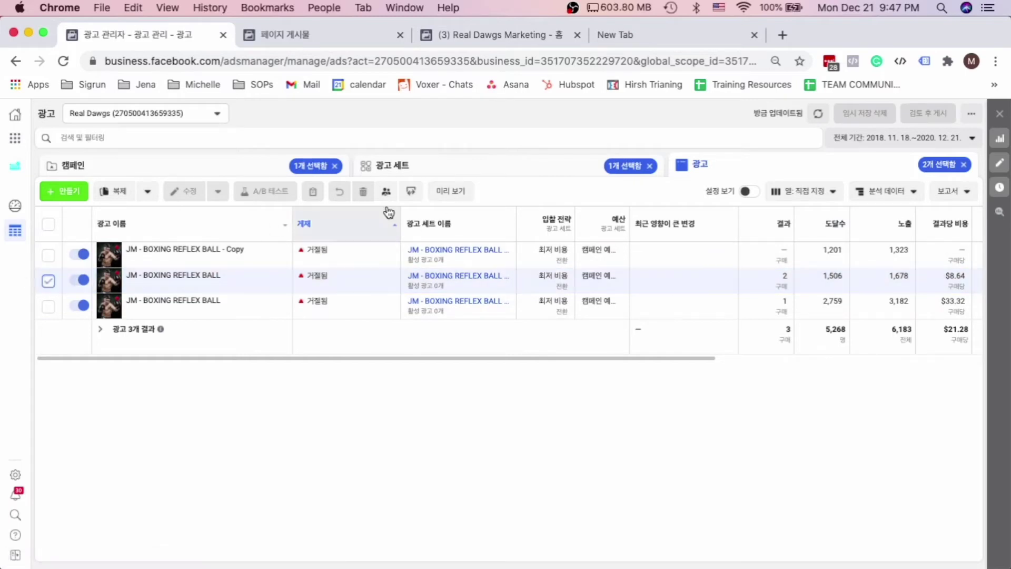
click(451, 192)
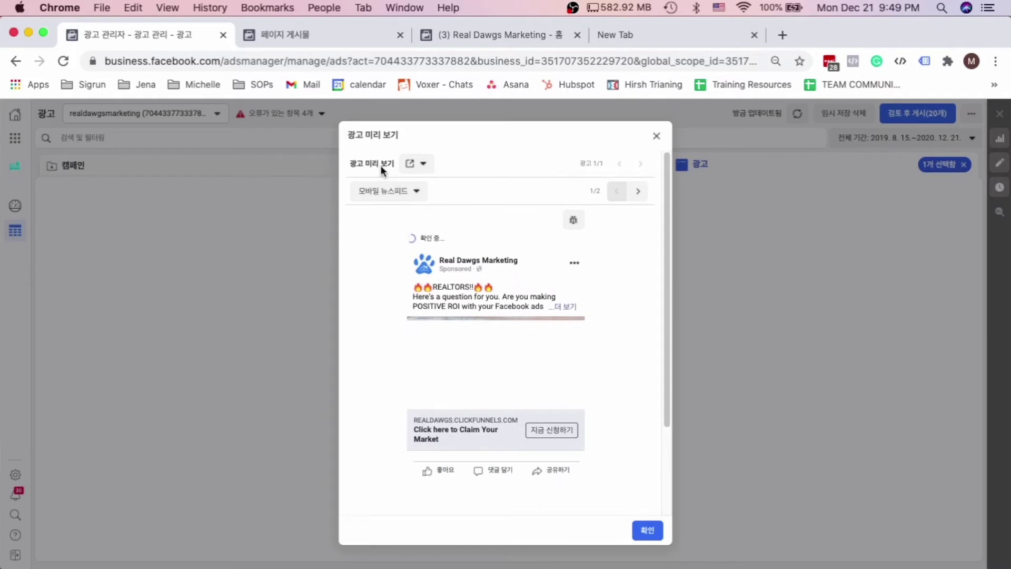
mouse_move(366, 164)
mouse_down()
mouse_move(381, 164)
mouse_move(356, 160)
mouse_up()
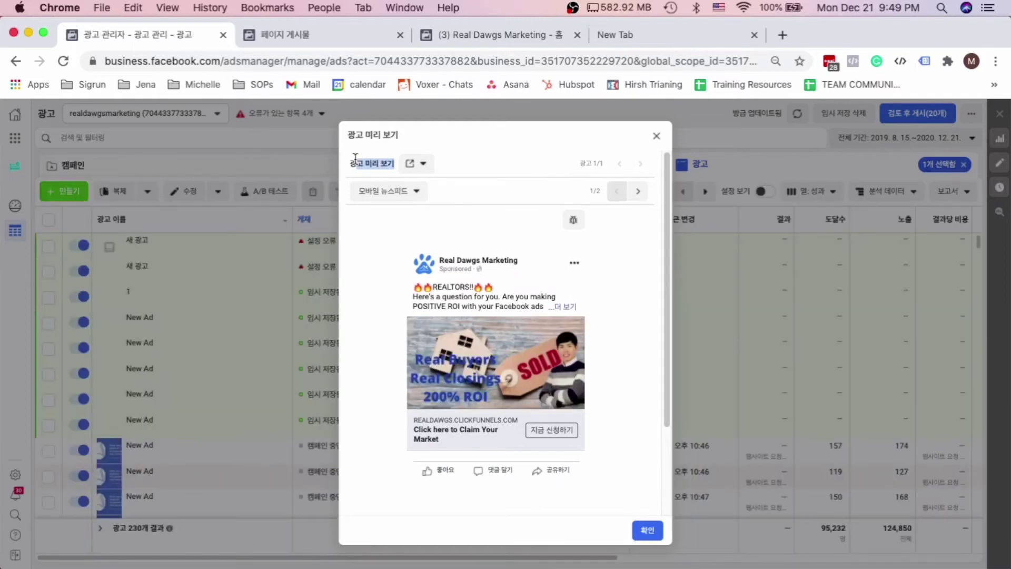
Open the previewed ad as a Facebook post with comments (댓글이 달린 Facebook 게시물)
click(424, 165)
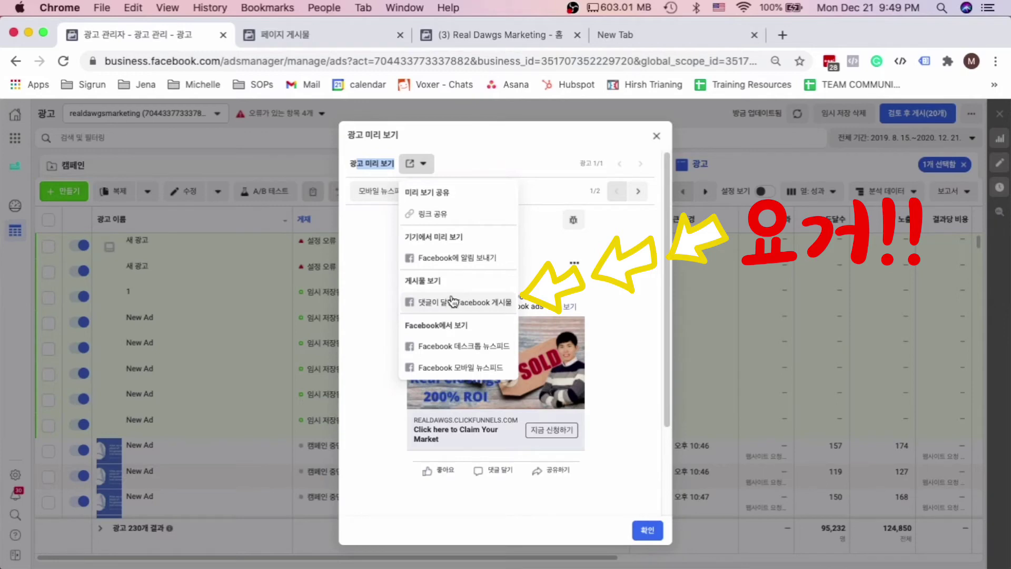
click(418, 282)
drag(418, 282, 466, 305)
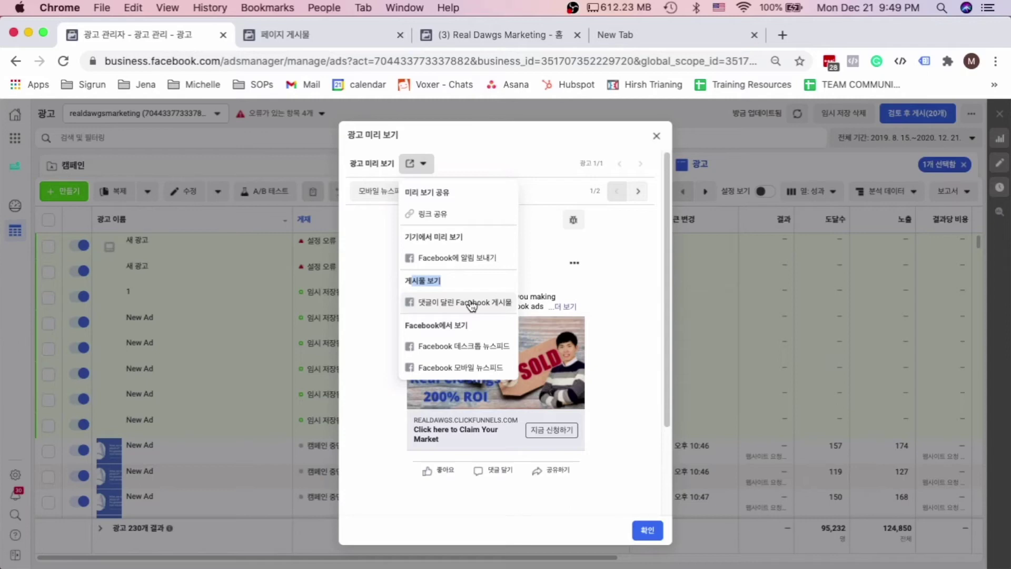
click(500, 305)
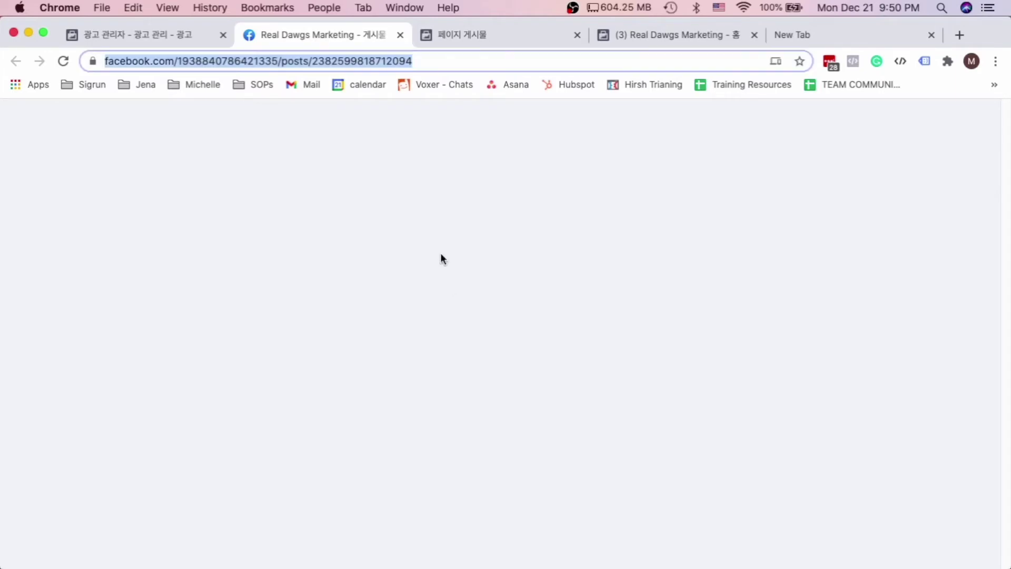
Highlight the post ID at the end of the opened Facebook post's web address
click(428, 61)
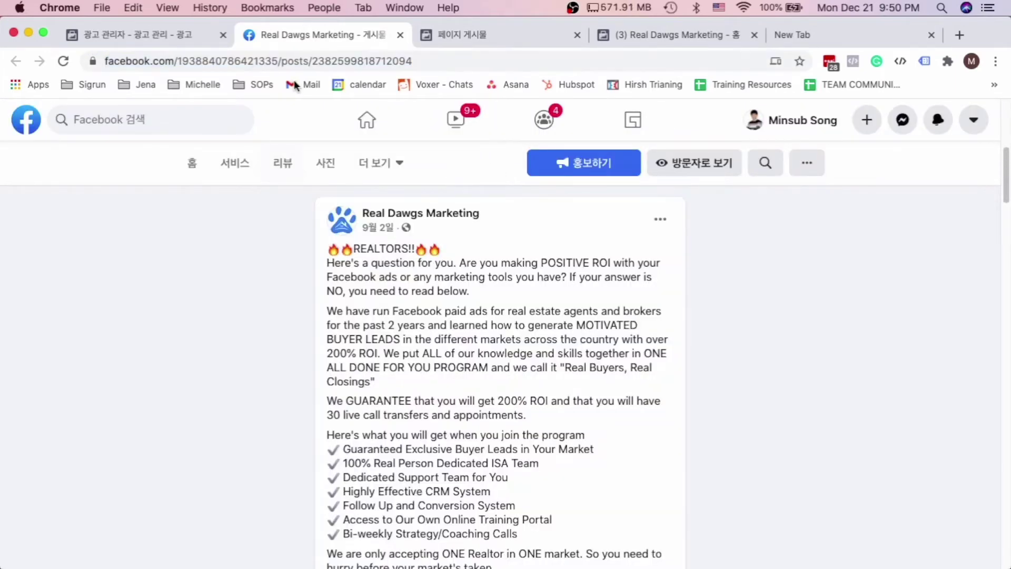
double_click(127, 62)
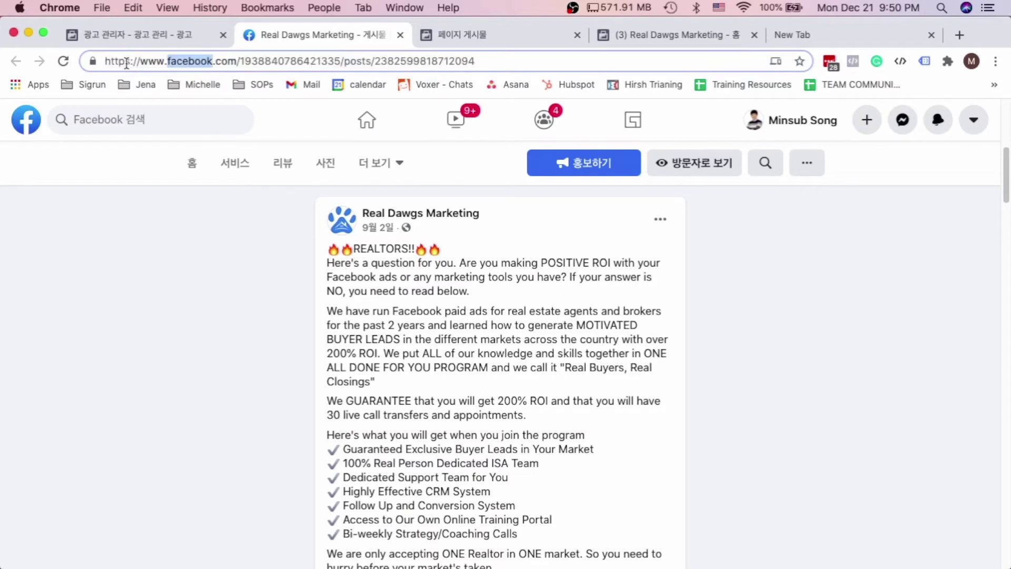
double_click(427, 61)
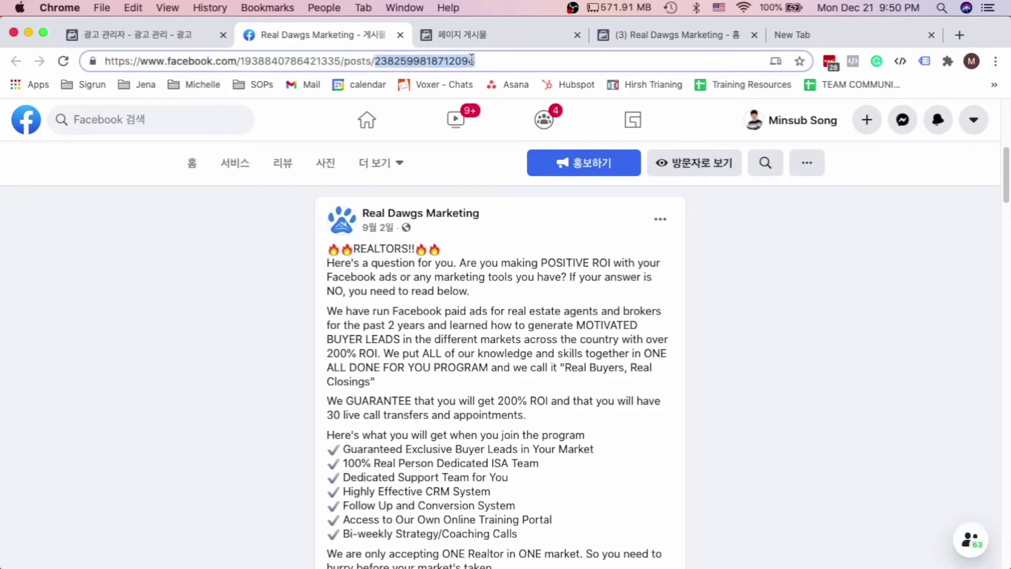
double_click(444, 62)
click(491, 62)
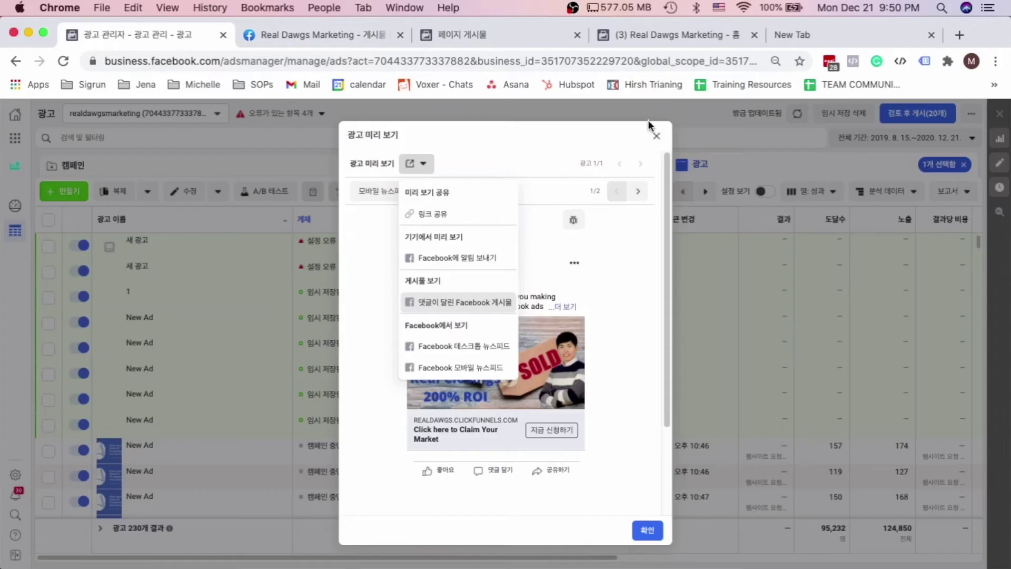
Close the ad preview and create a new campaign with the traffic (트래픽) objective
click(655, 136)
click(217, 238)
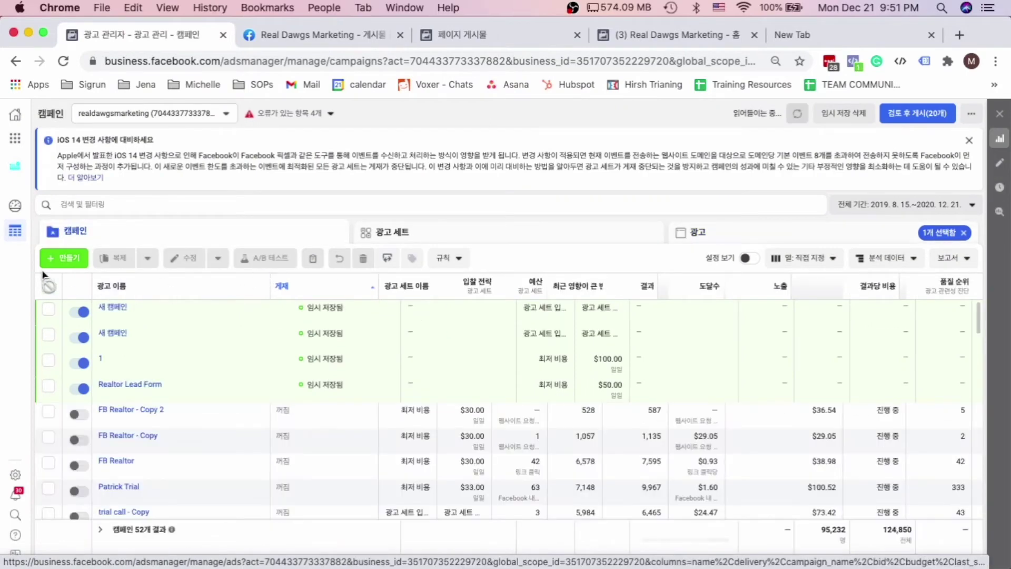
click(67, 259)
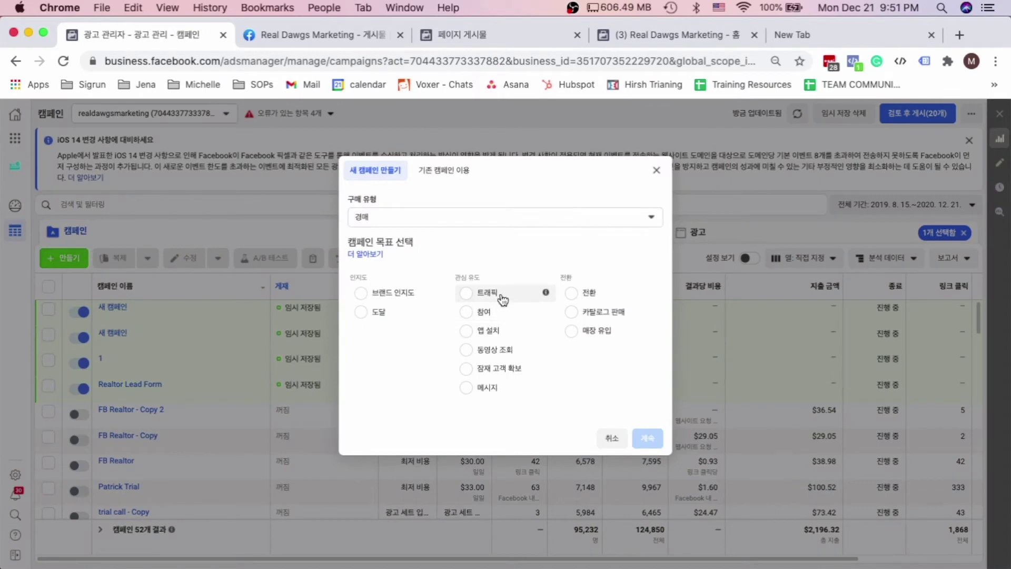
click(501, 294)
click(649, 522)
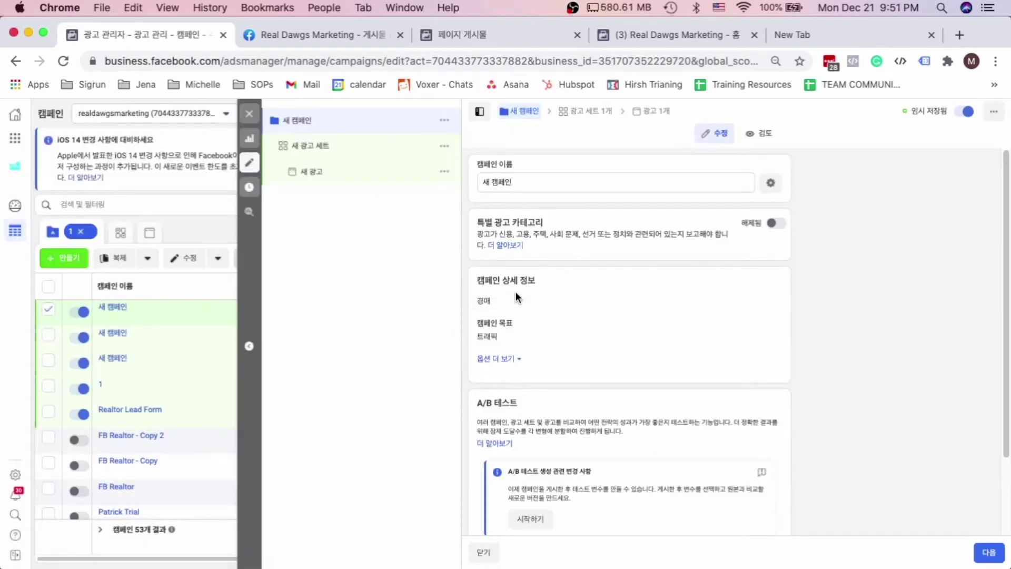
In the new campaign's ad (새 광고), set the ad setup (광고 설정) to use an existing post (기존 게시물 사용)
click(330, 179)
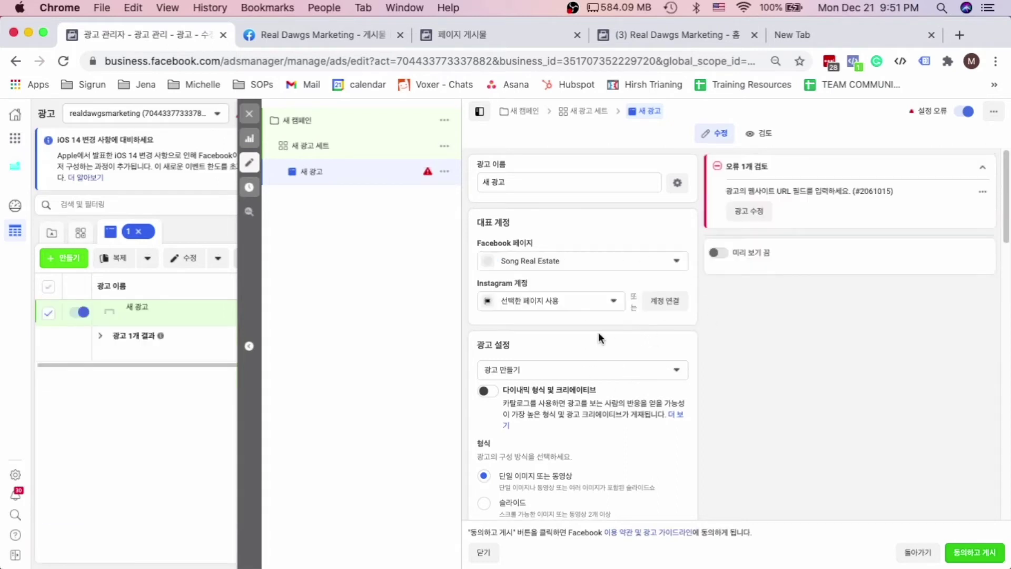
triple_click(498, 347)
scroll(536, 340, down, 2)
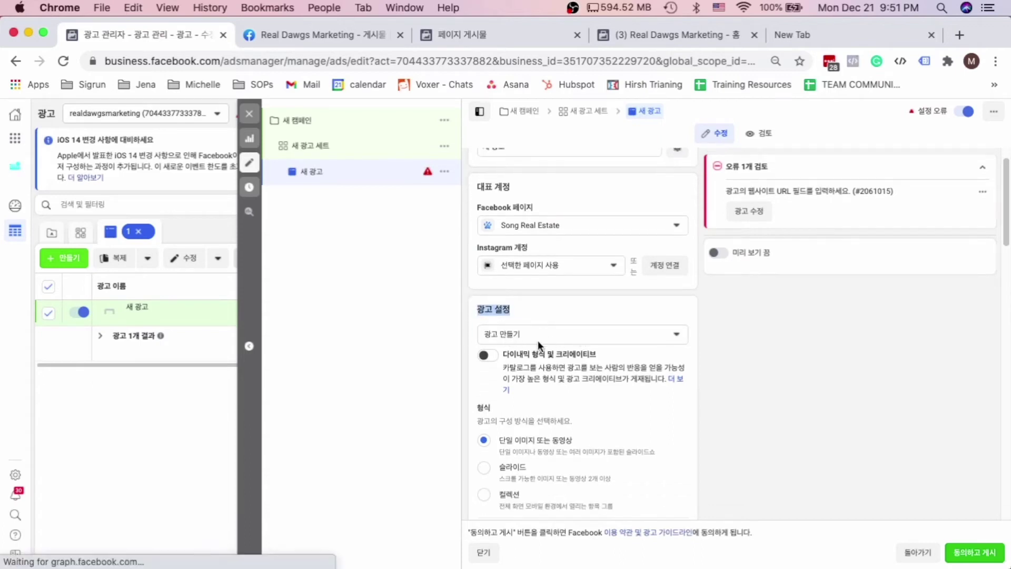
click(621, 333)
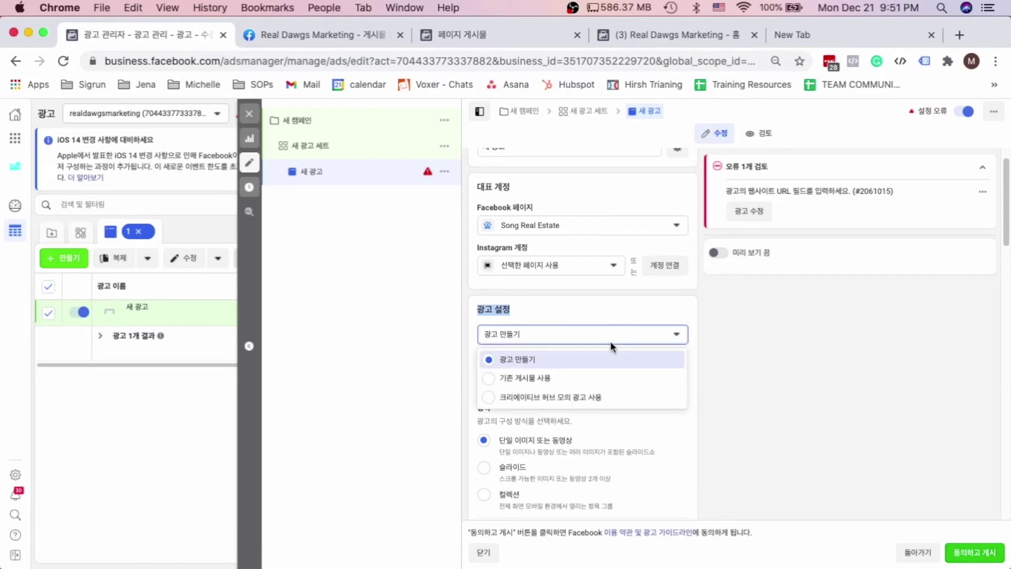
click(540, 384)
click(545, 382)
scroll(617, 353, down, 2)
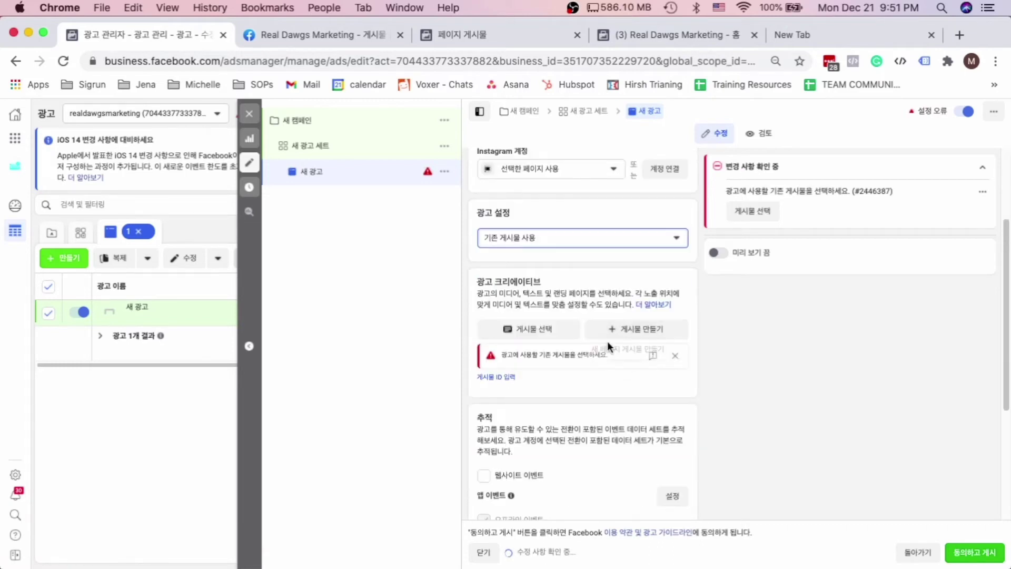
Open the post selection (게시물 선택) from the ad creative section and browse the Facebook page's posts
drag(542, 289, 481, 274)
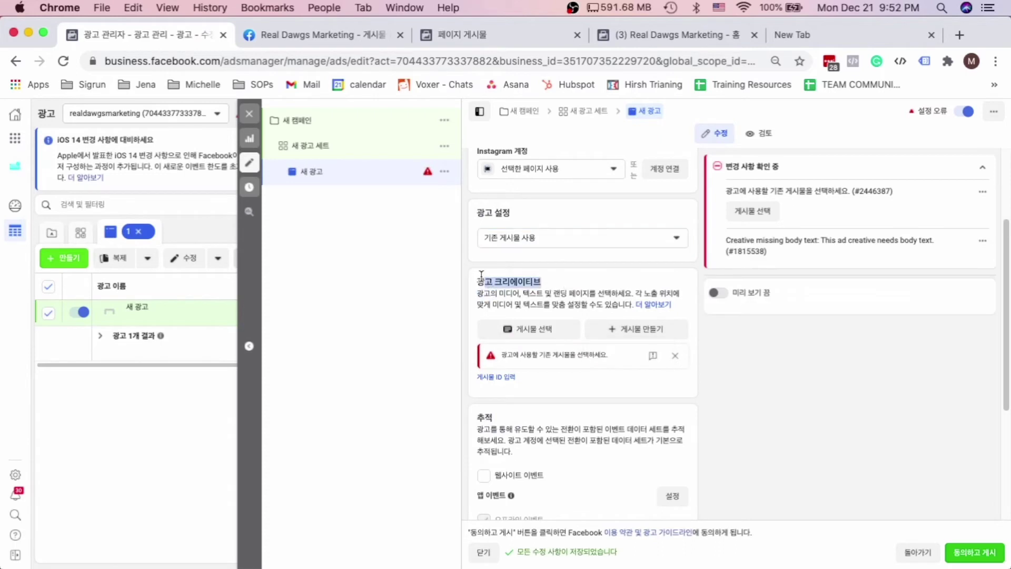
click(549, 295)
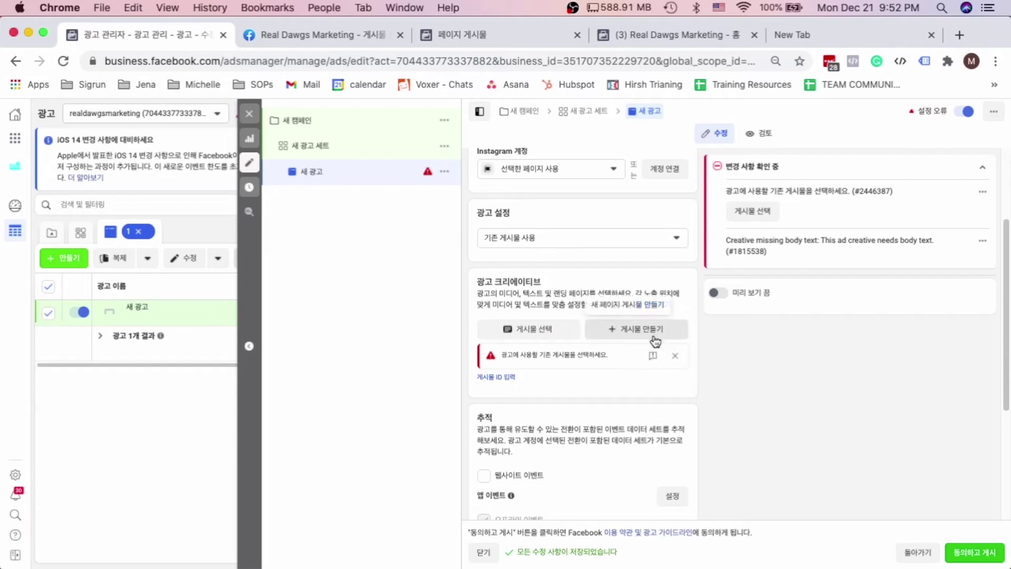
click(545, 333)
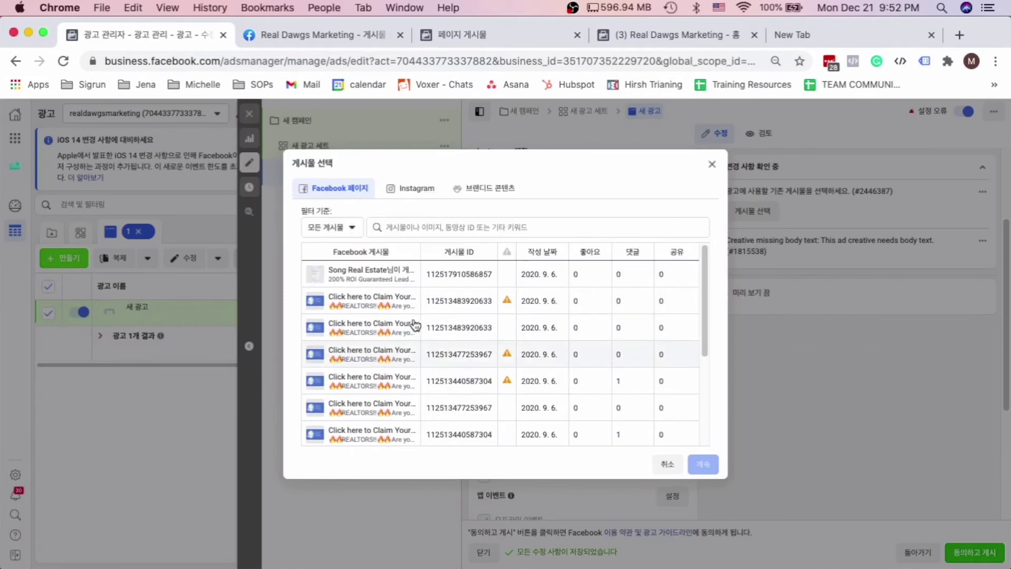
scroll(498, 368, down, 5)
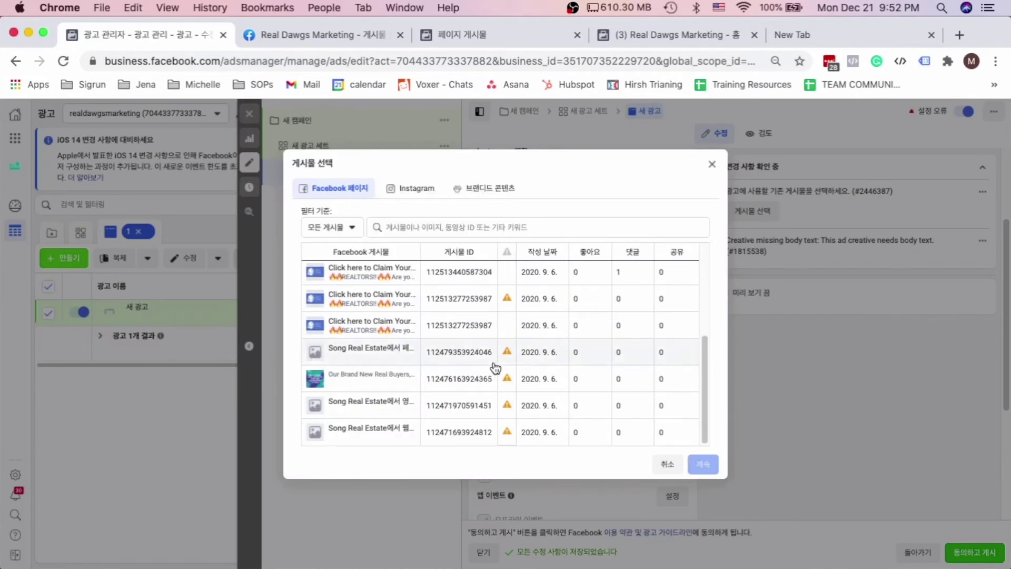
scroll(449, 315, up, 5)
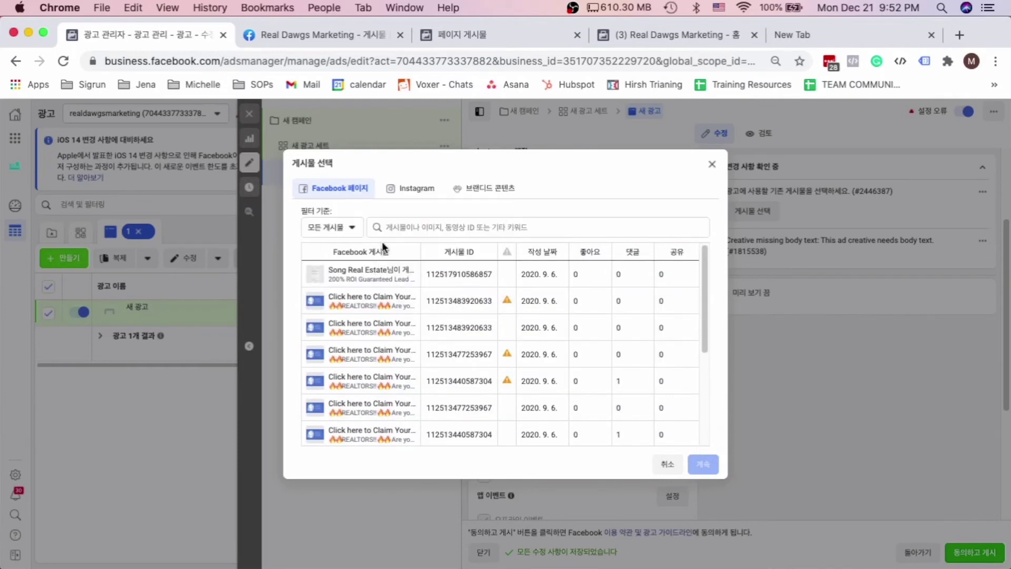
Examine the post ID, likes, comments and shares columns, check the Instagram posts, and close the post selection
triple_click(348, 252)
triple_click(440, 254)
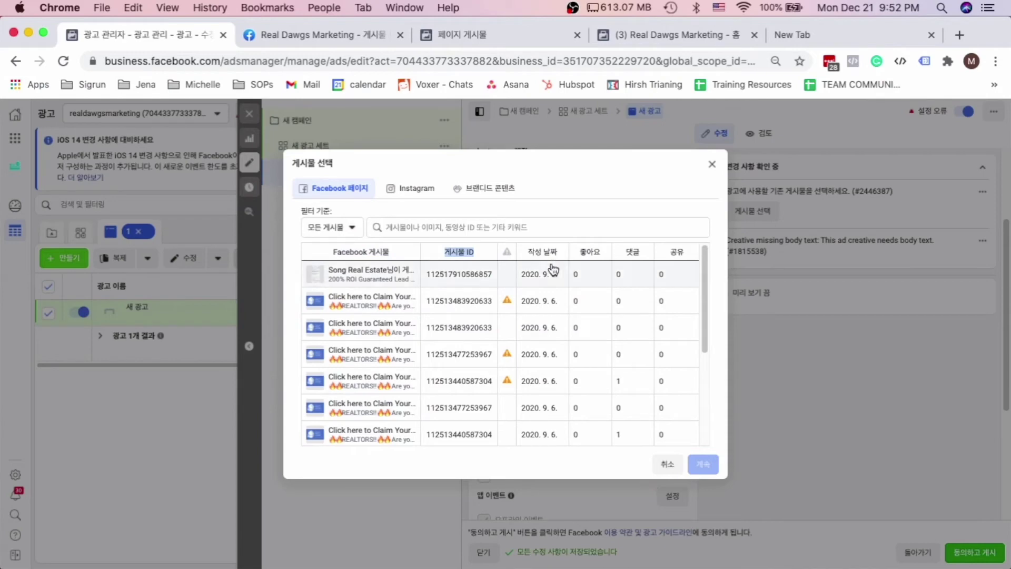
click(582, 251)
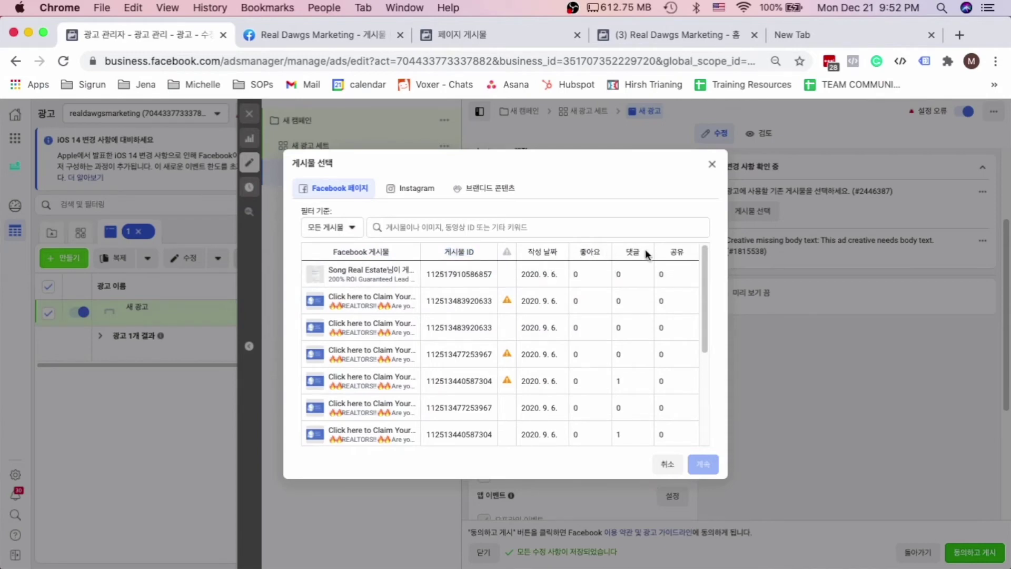
drag(682, 252, 584, 253)
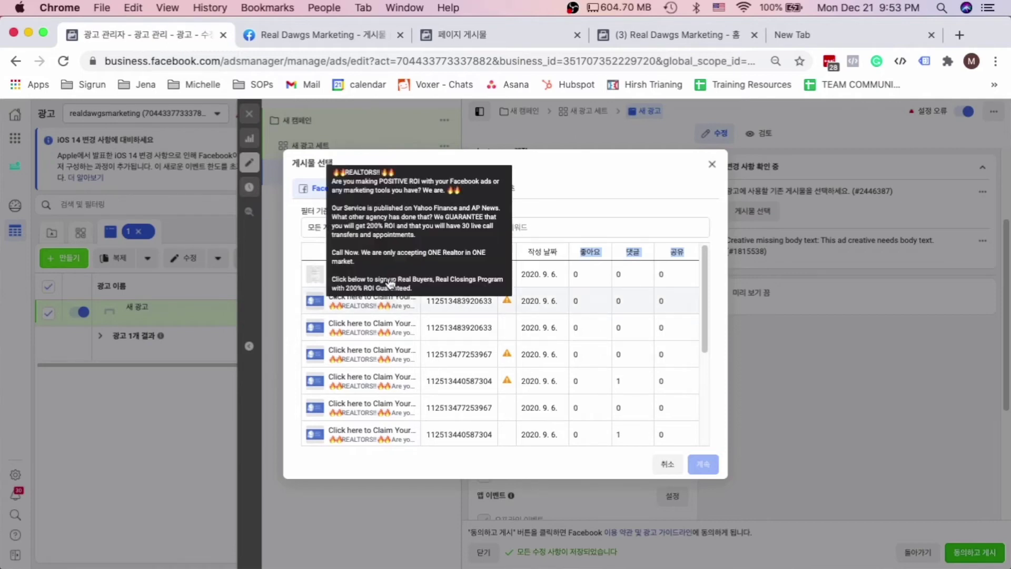
scroll(474, 337, down, 1)
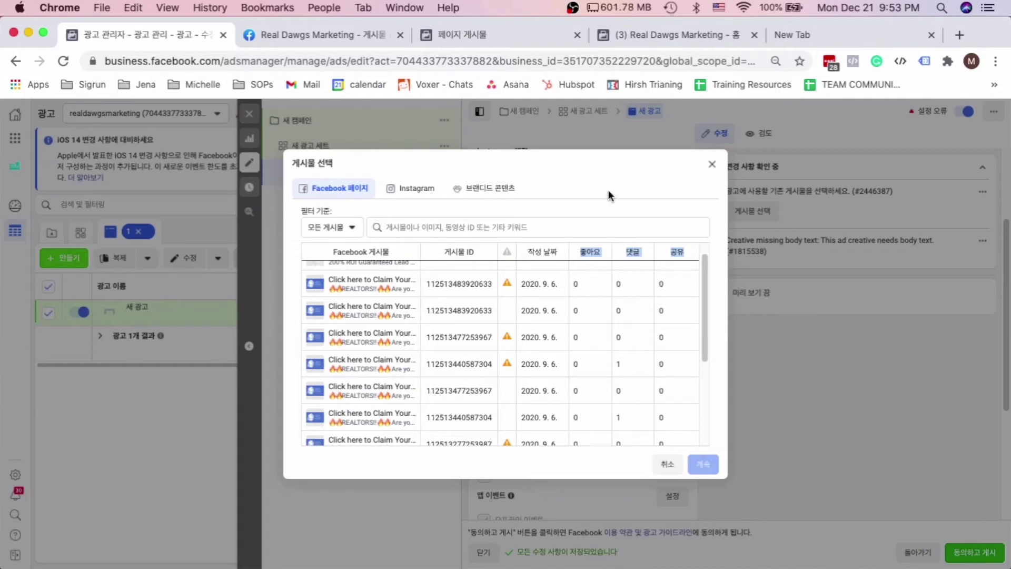
click(402, 195)
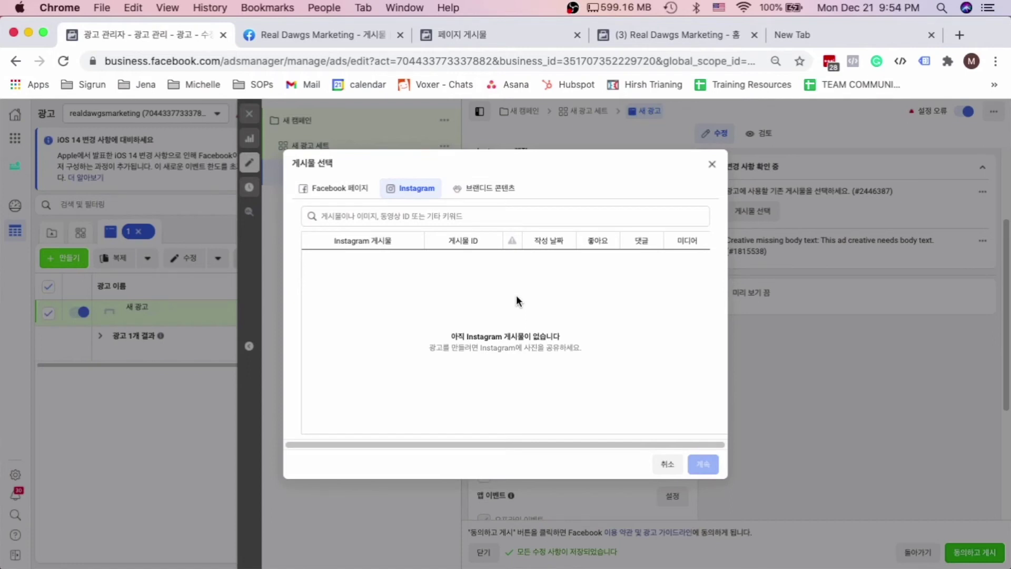
click(713, 163)
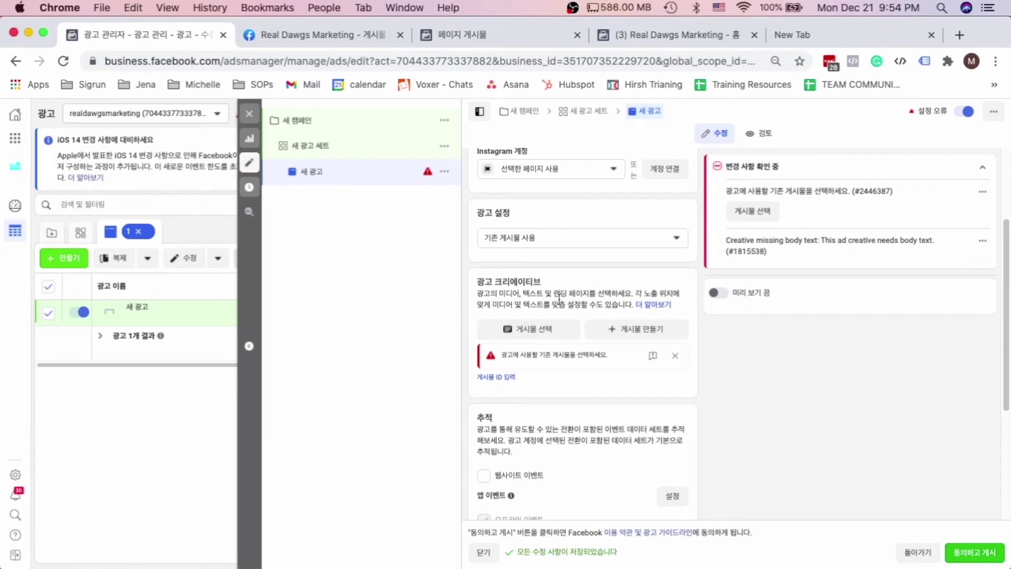
click(500, 377)
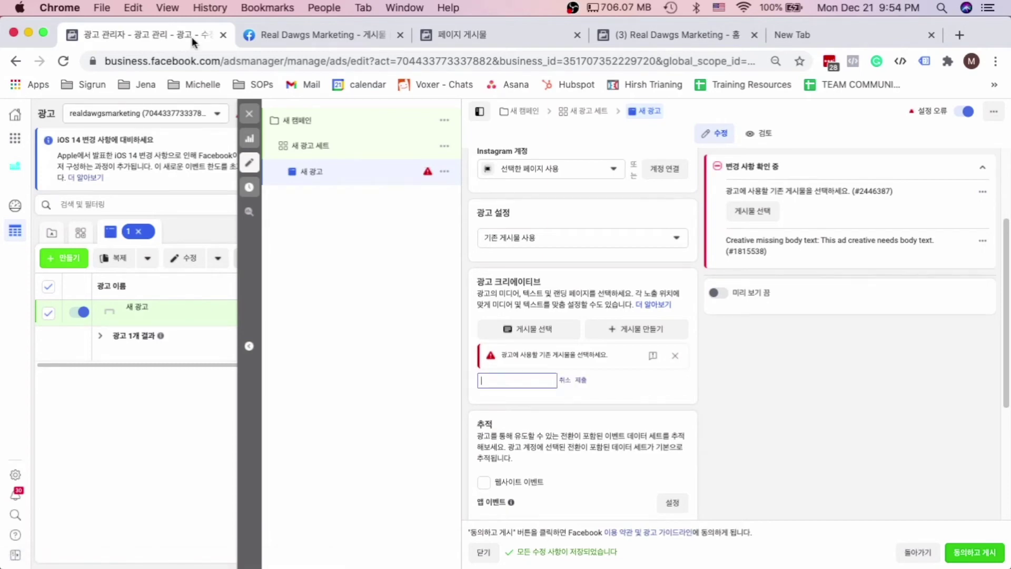
click(331, 34)
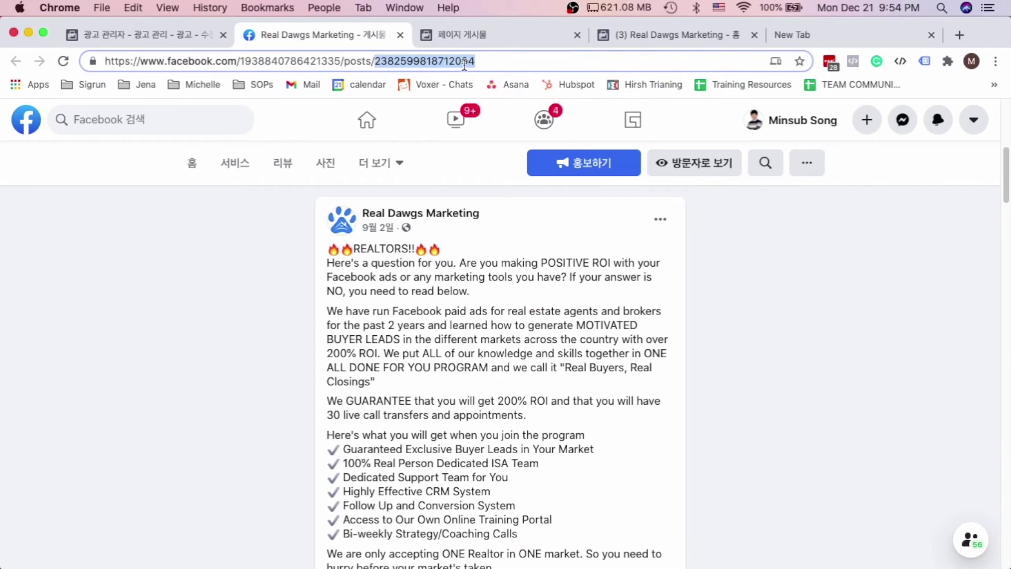
key(super+c)
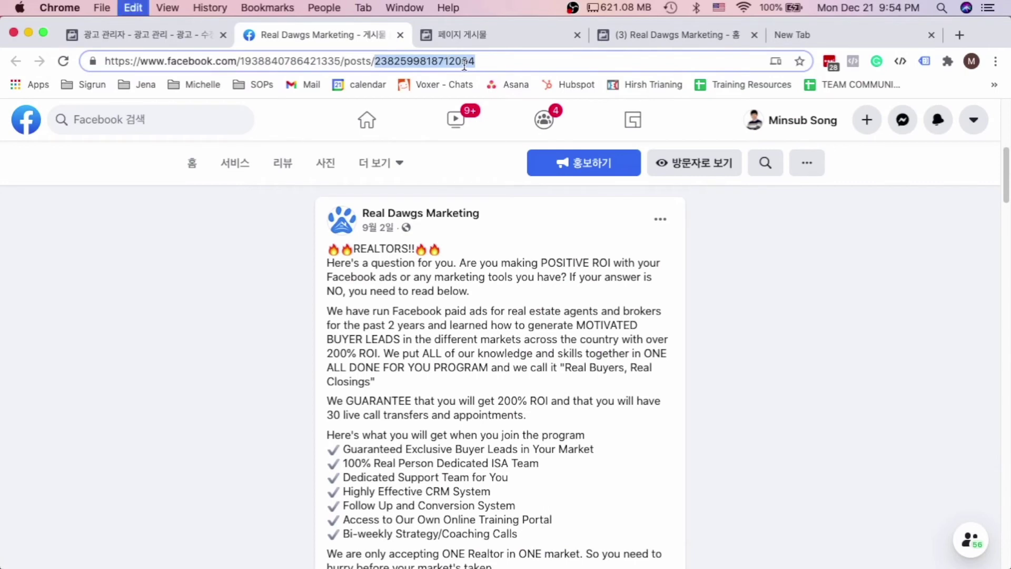
click(169, 37)
key(super+v)
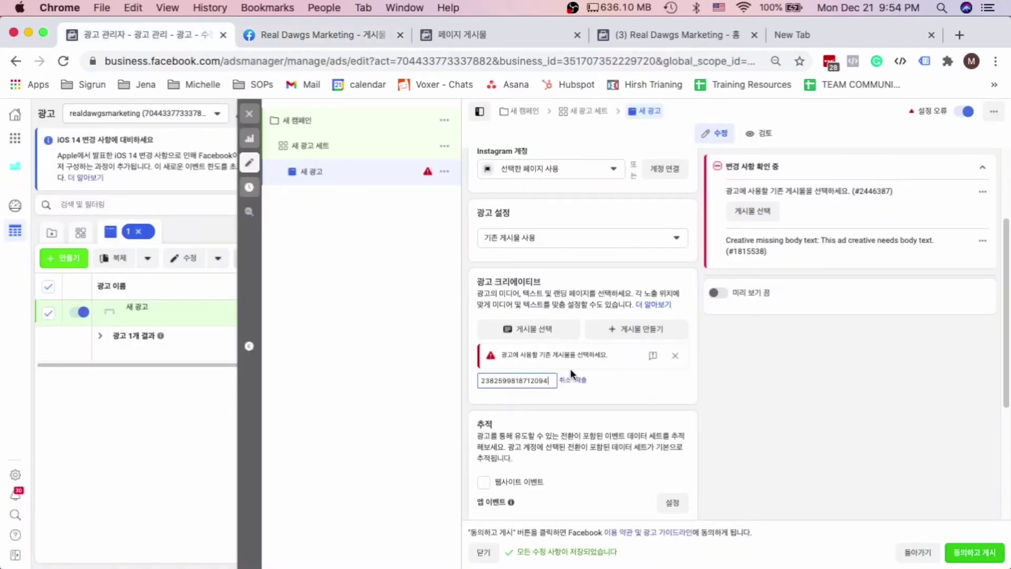
click(581, 380)
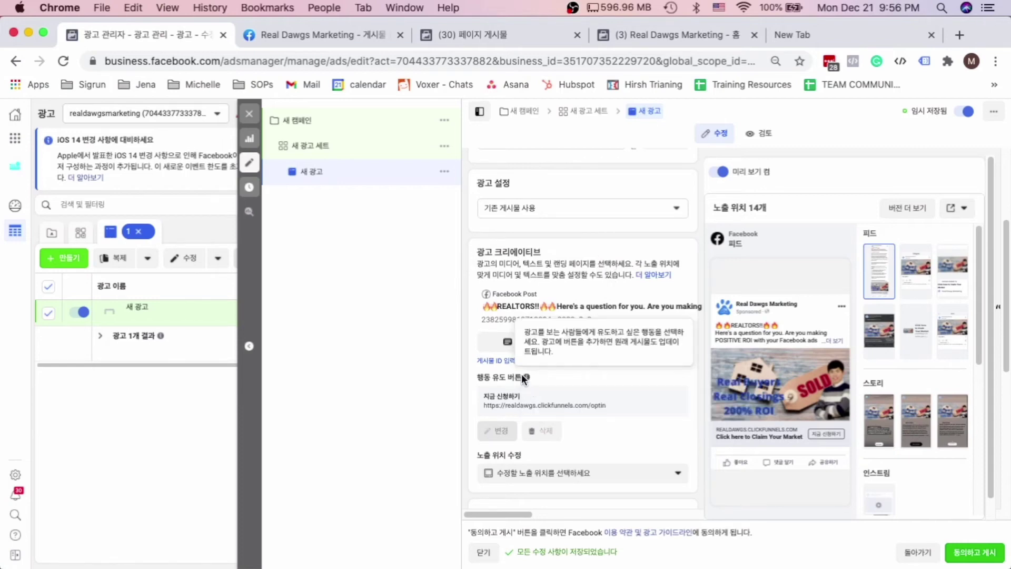
Check the ad's call-to-action (행동 유도 버튼) section and view the enlarged Facebook feed preview, then close it
drag(522, 374, 485, 379)
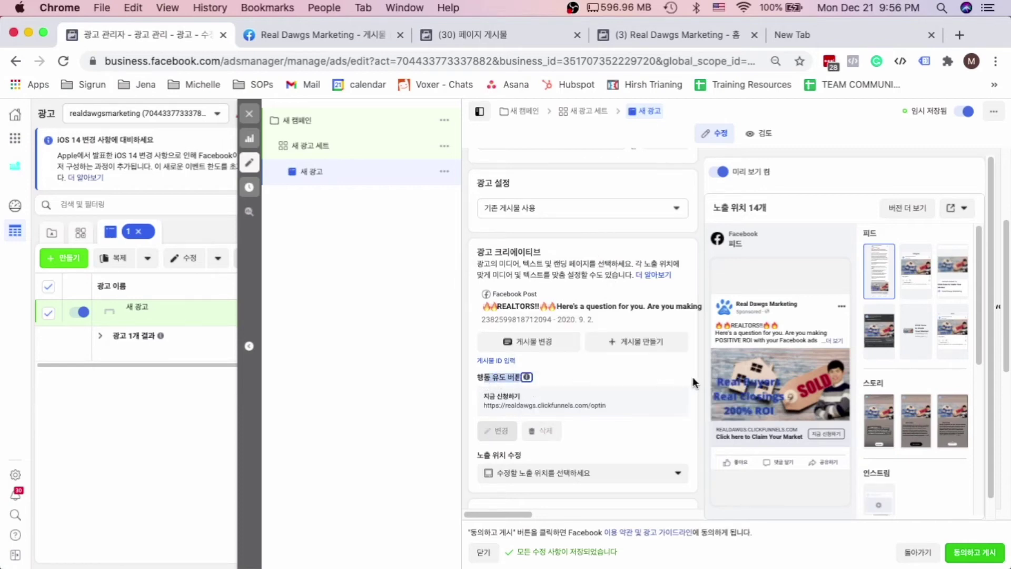
scroll(693, 377, down, 3)
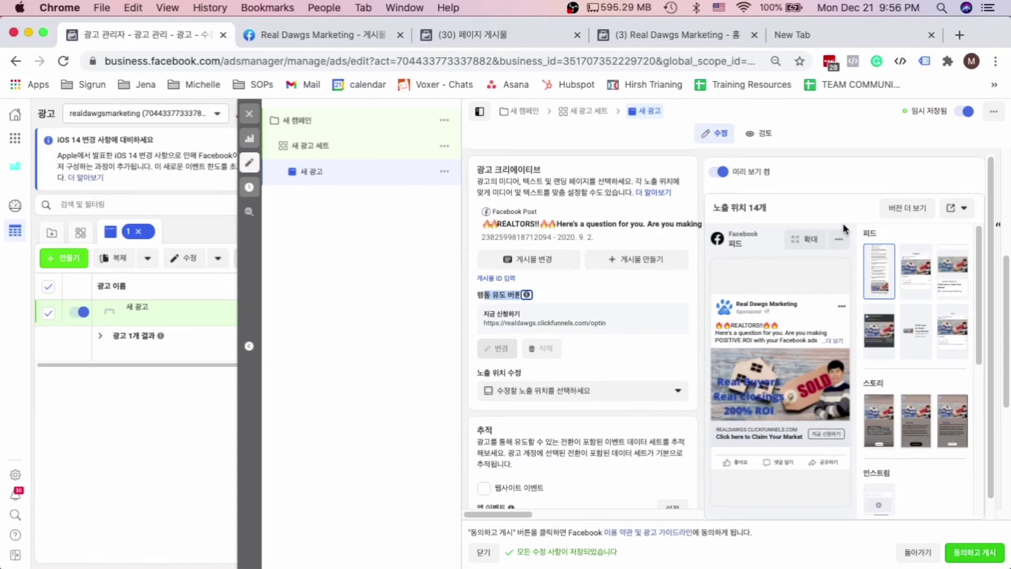
click(810, 248)
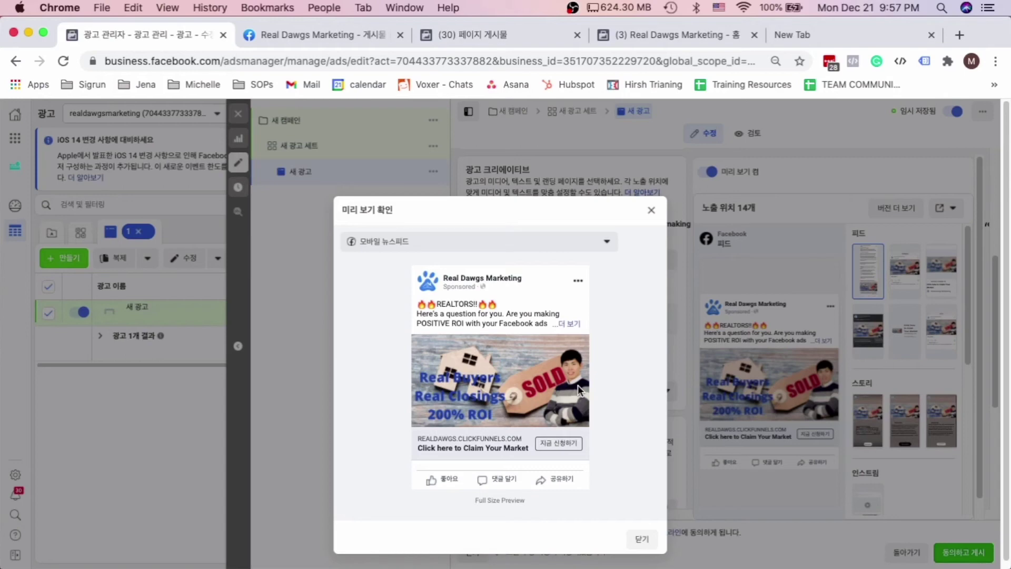
click(652, 213)
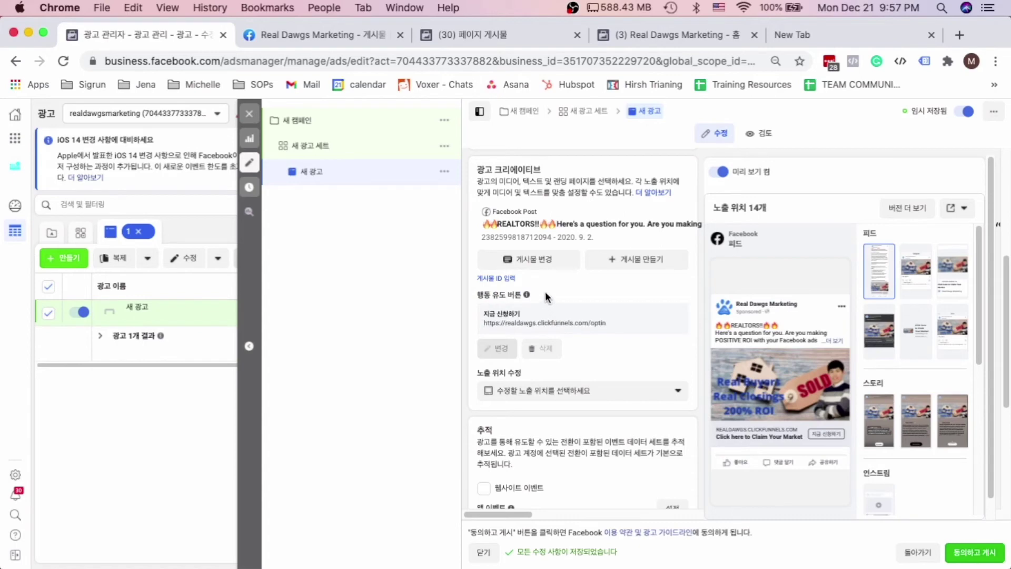
In the page posts tool, open the details of the "Song Real Estate Featured in" post and highlight its ID
click(526, 35)
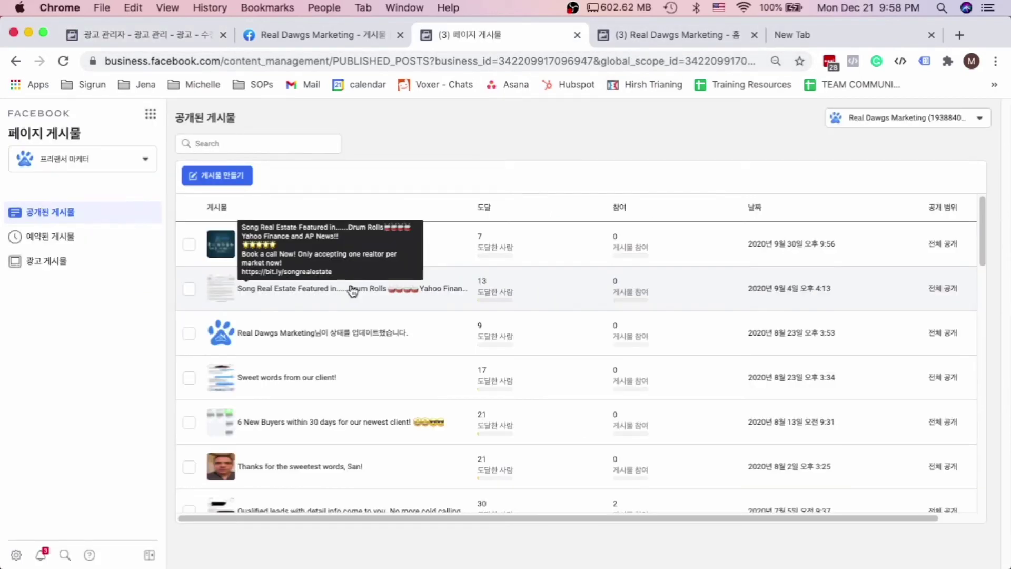
click(478, 274)
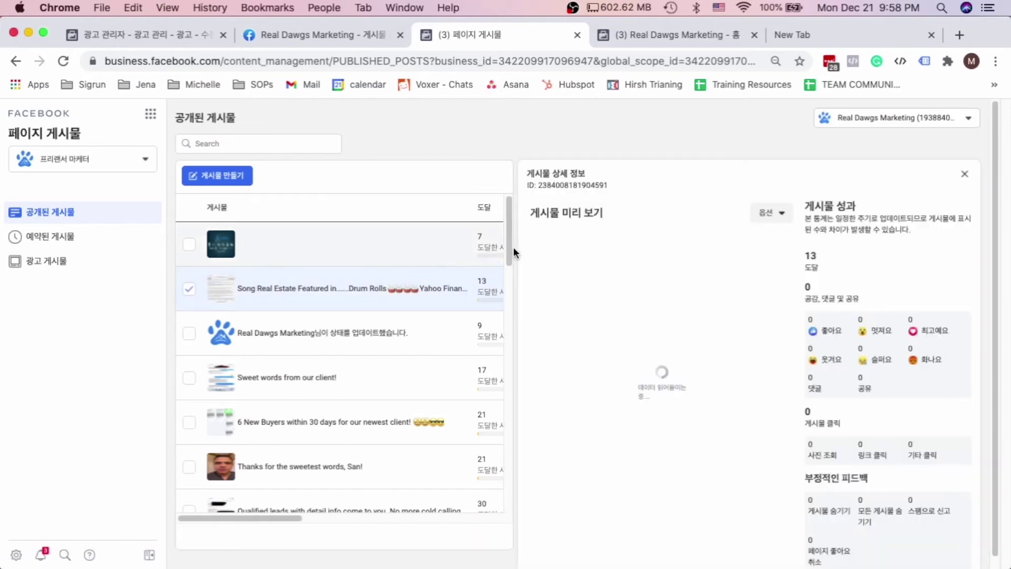
double_click(591, 186)
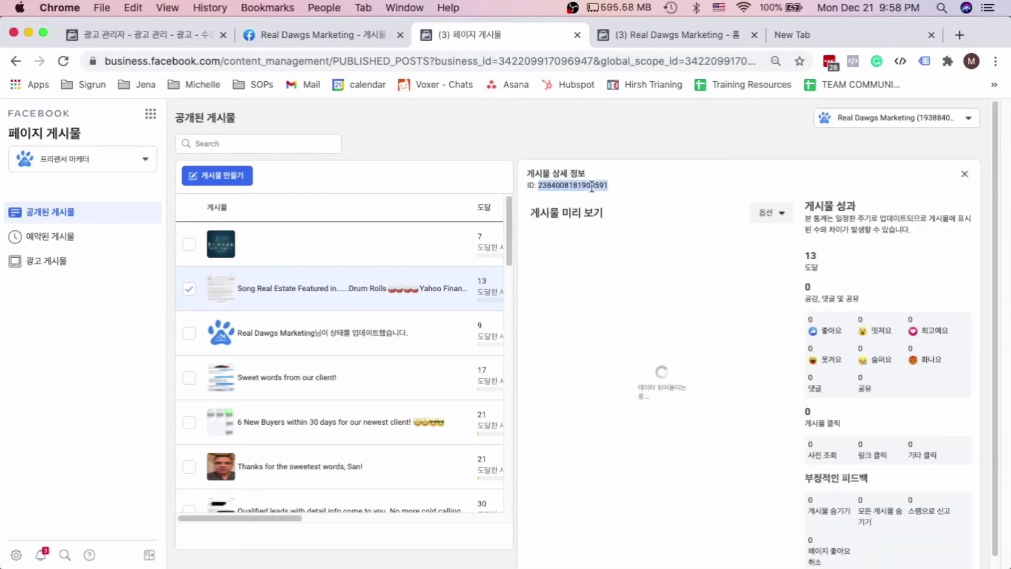
click(285, 33)
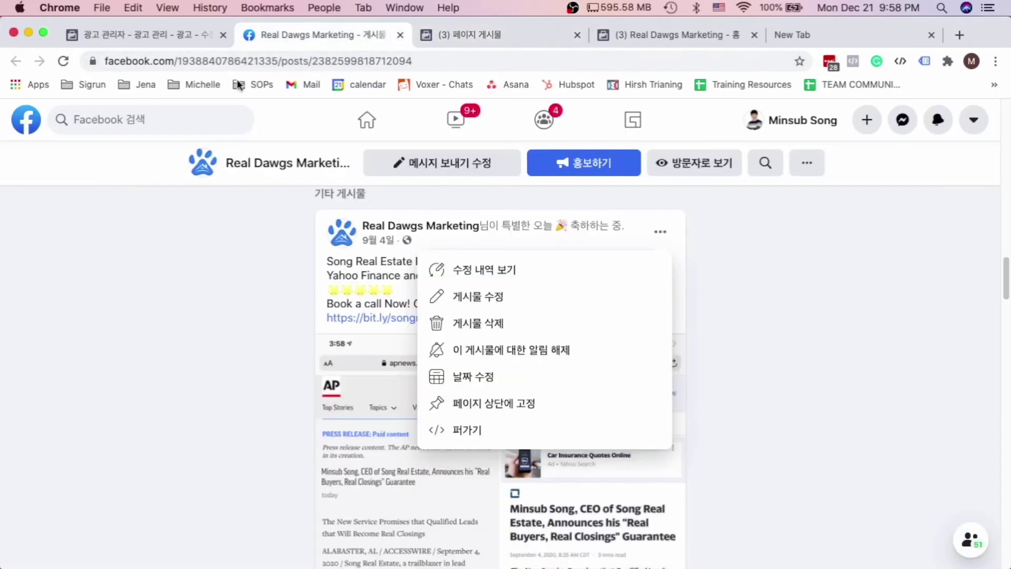
click(158, 36)
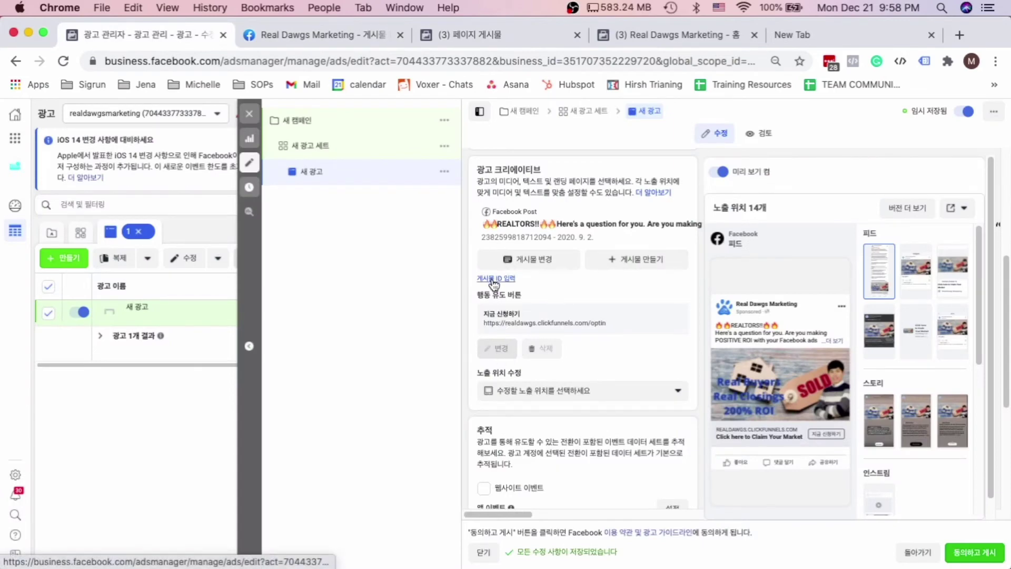
click(496, 278)
click(516, 281)
key(super+v)
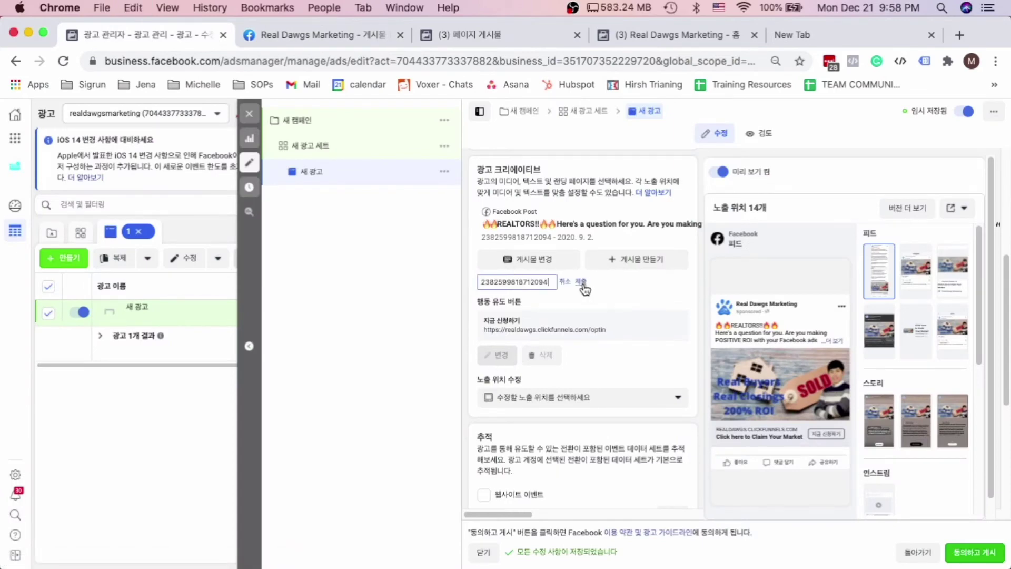
click(581, 282)
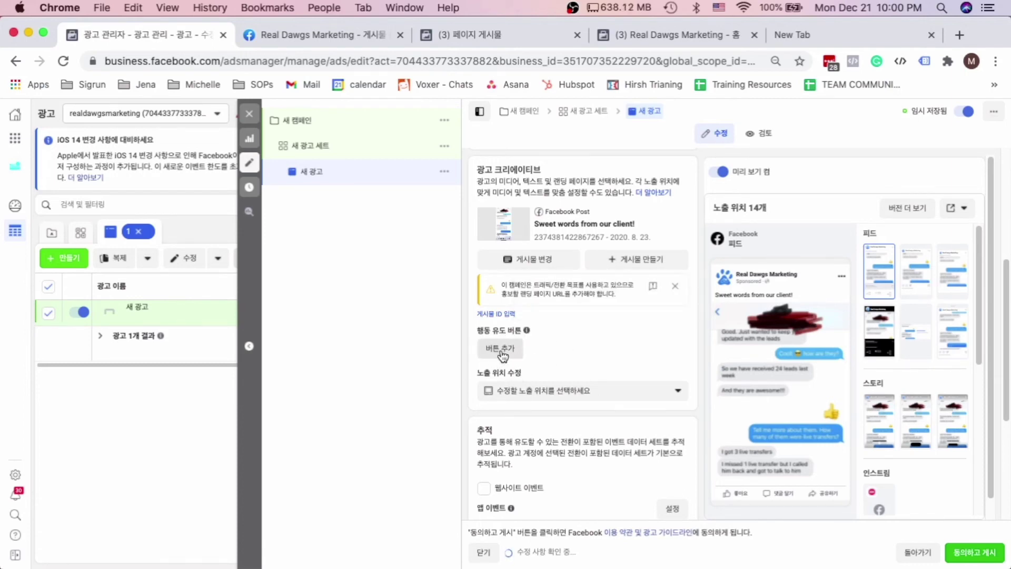
Start adding a call-to-action button to the post, review the available 행동 유도 options and the website URL field, then cancel
click(500, 348)
click(393, 266)
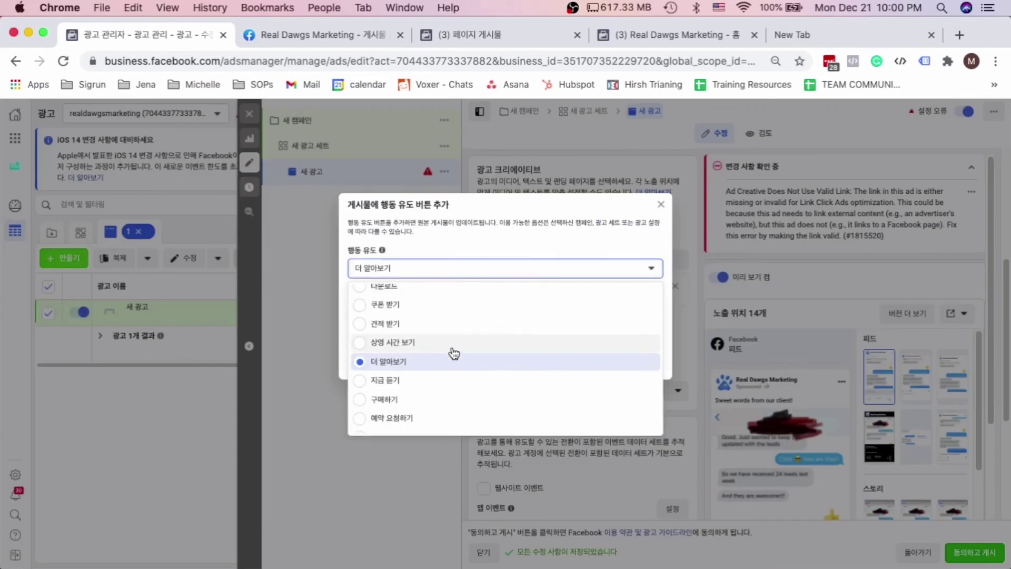
scroll(468, 353, up, 3)
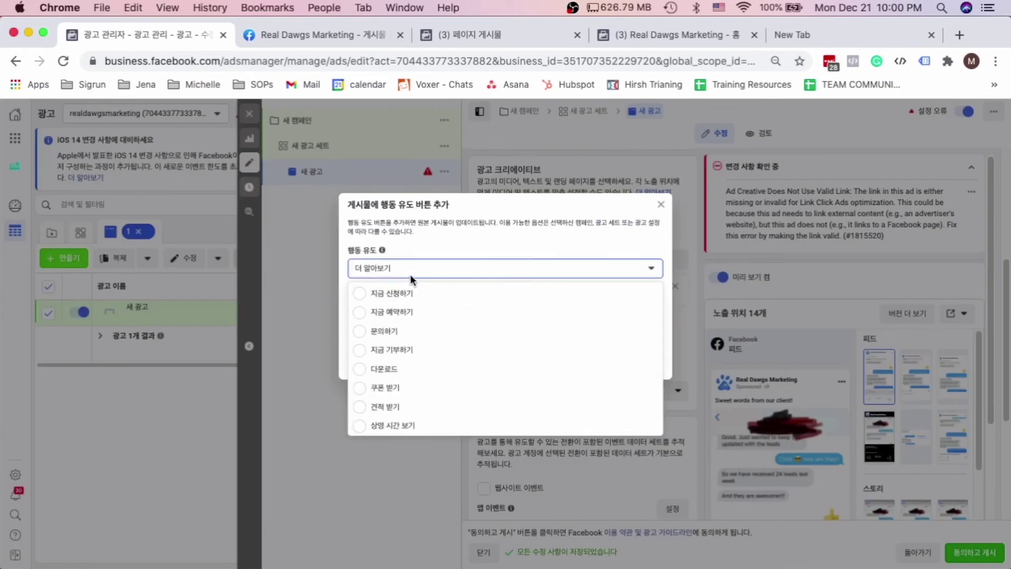
scroll(422, 355, down, 5)
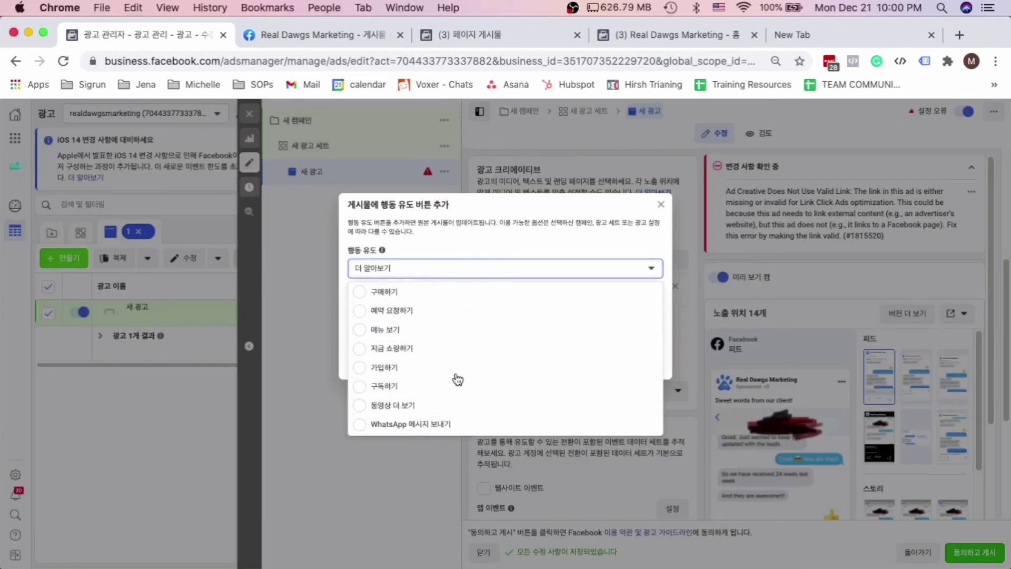
click(501, 235)
click(436, 320)
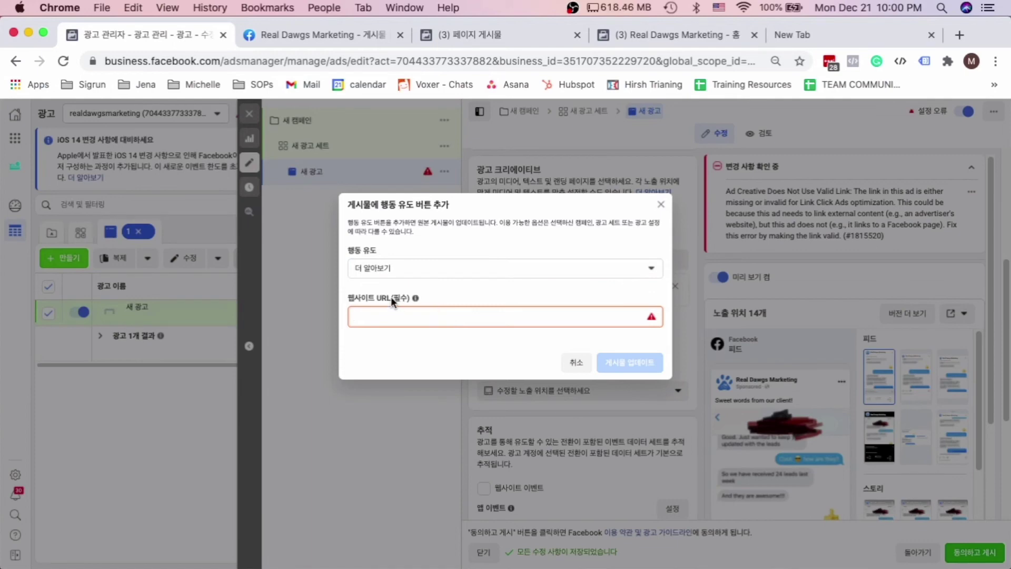
click(573, 363)
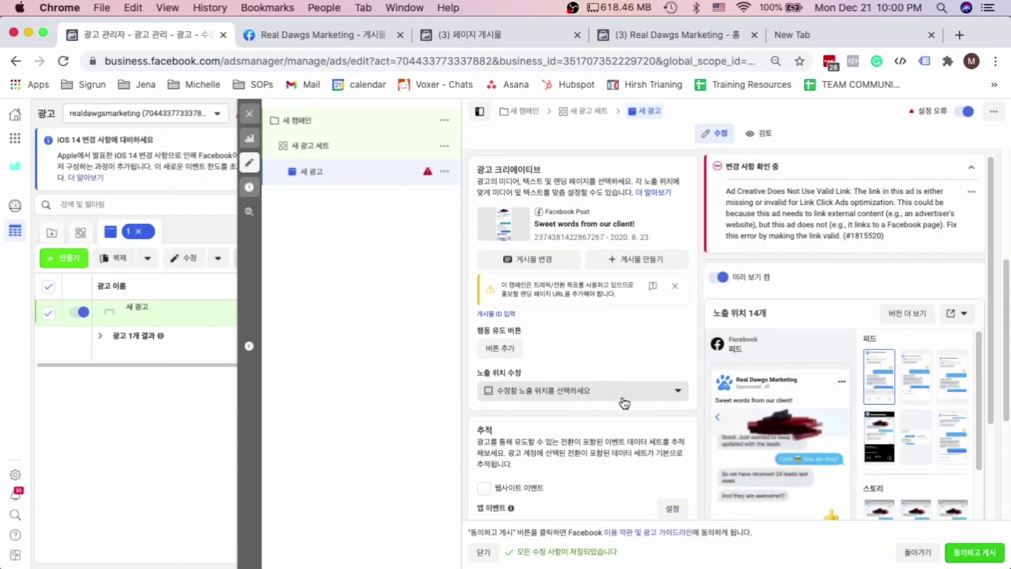
Check the ad setup (광고 설정) options while keeping 기존 게시물 사용, and highlight the post ID shown in the ad creative
scroll(686, 353, down, 1)
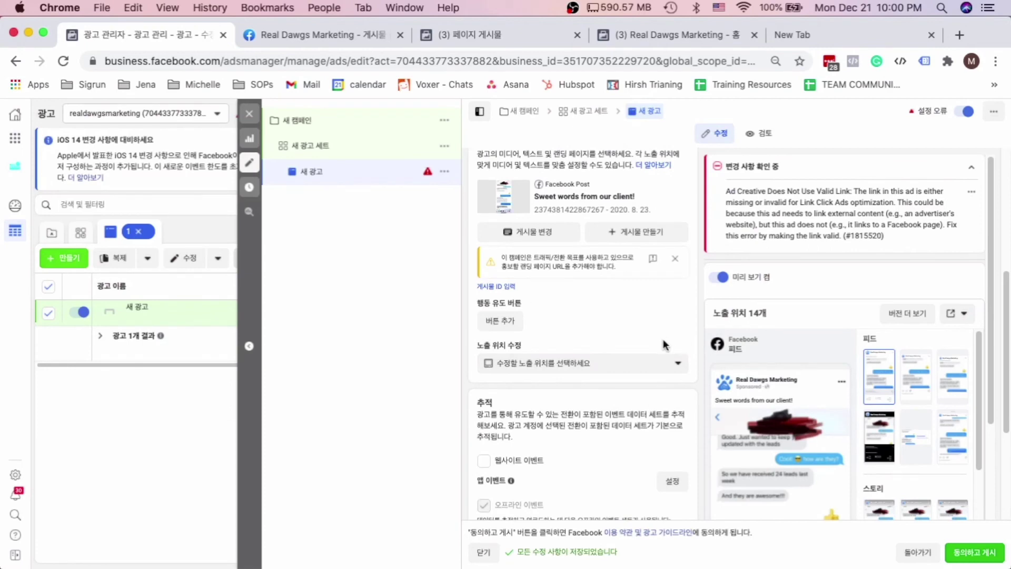
scroll(780, 346, down, 5)
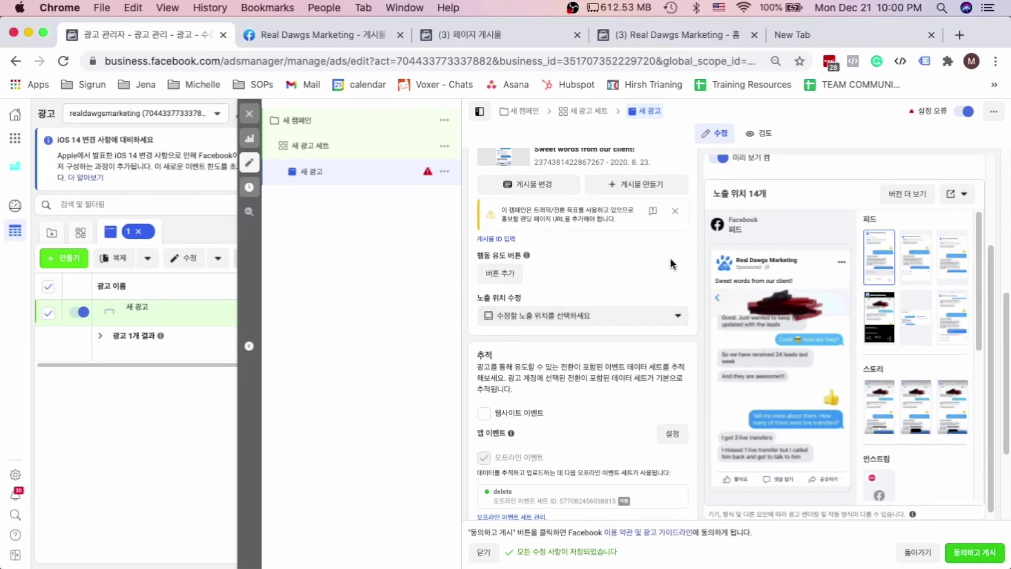
scroll(673, 260, up, 3)
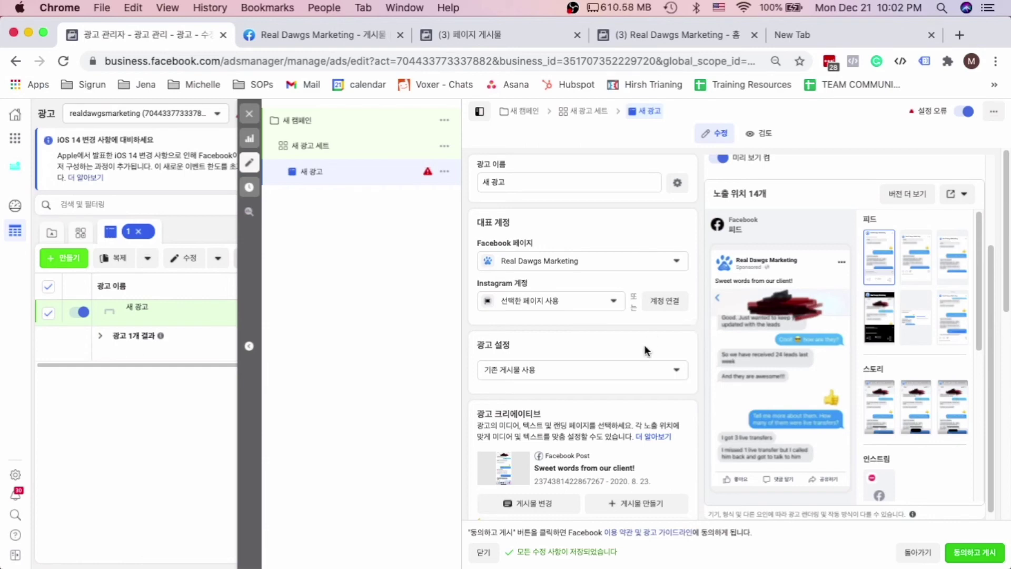
click(628, 371)
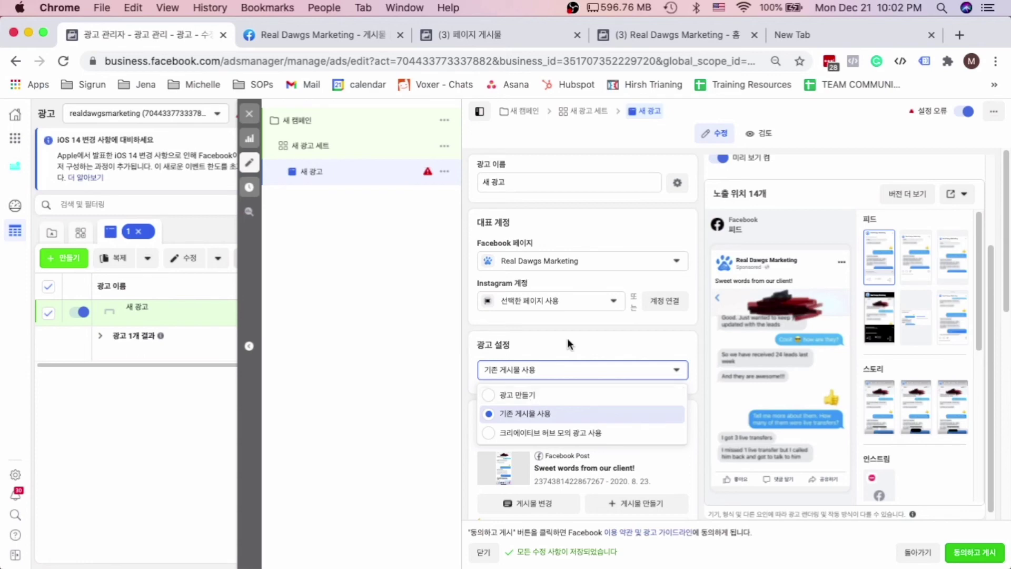
click(580, 330)
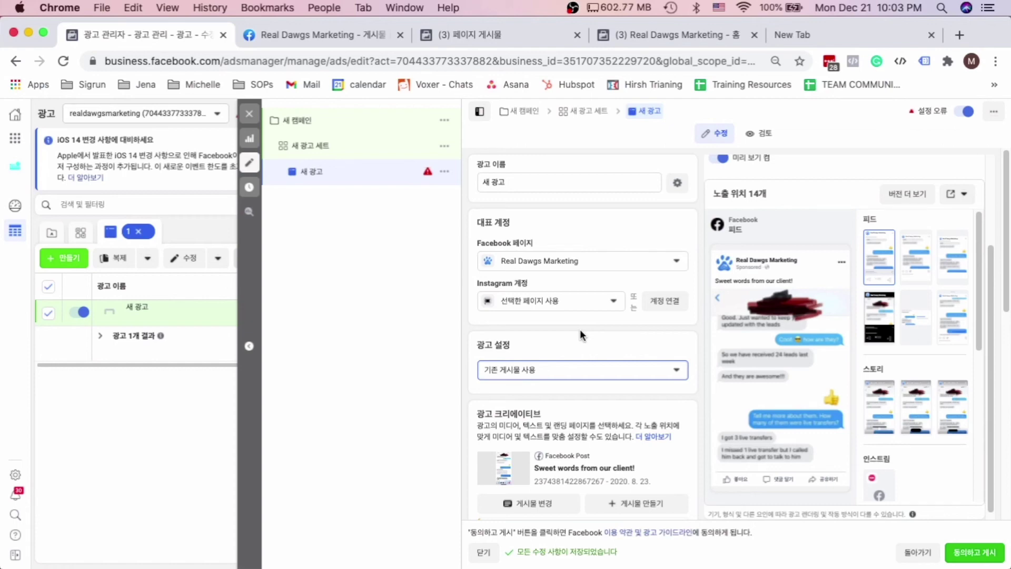
scroll(580, 329, down, 2)
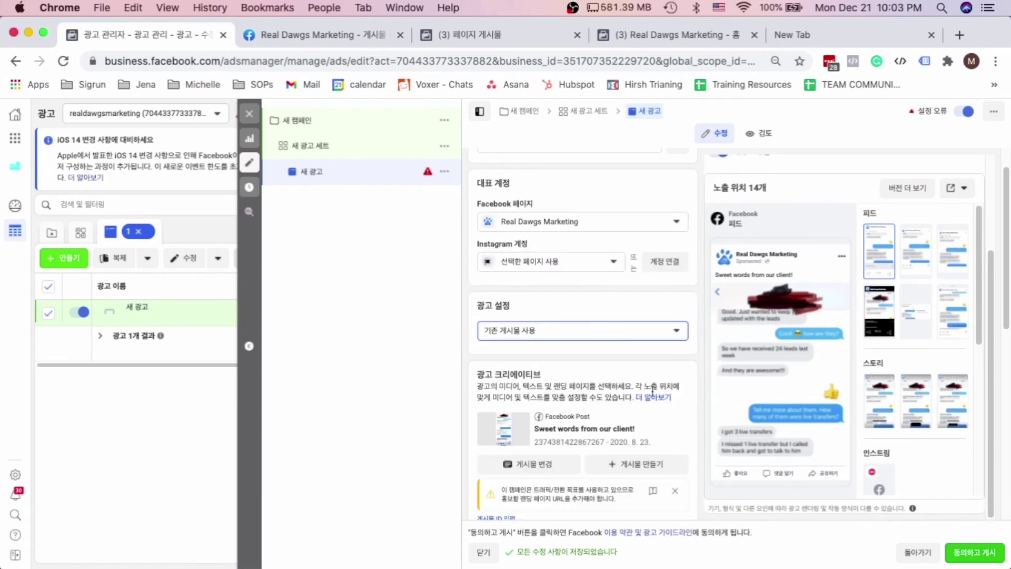
double_click(581, 442)
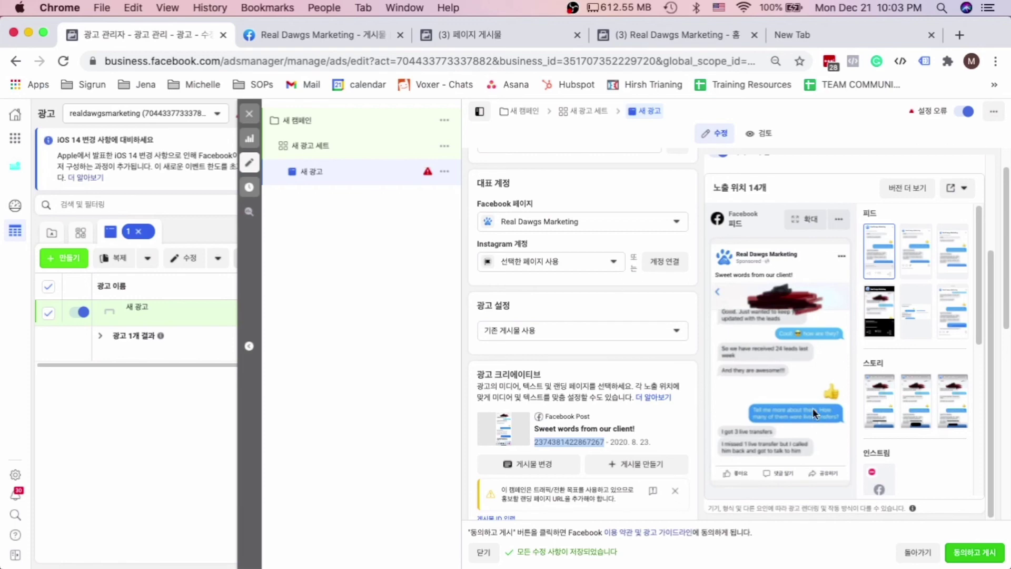